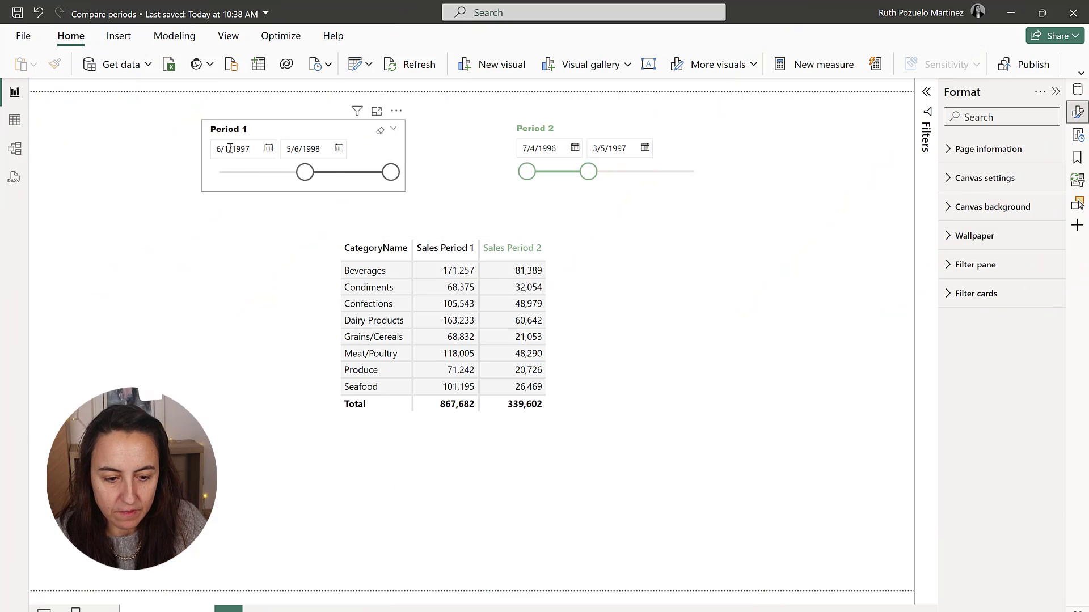
Step: Move Period 1's start to 11/18/1997 and pull Period 2's end back to 10/27/1996
left_click_drag(269, 136, 289, 139)
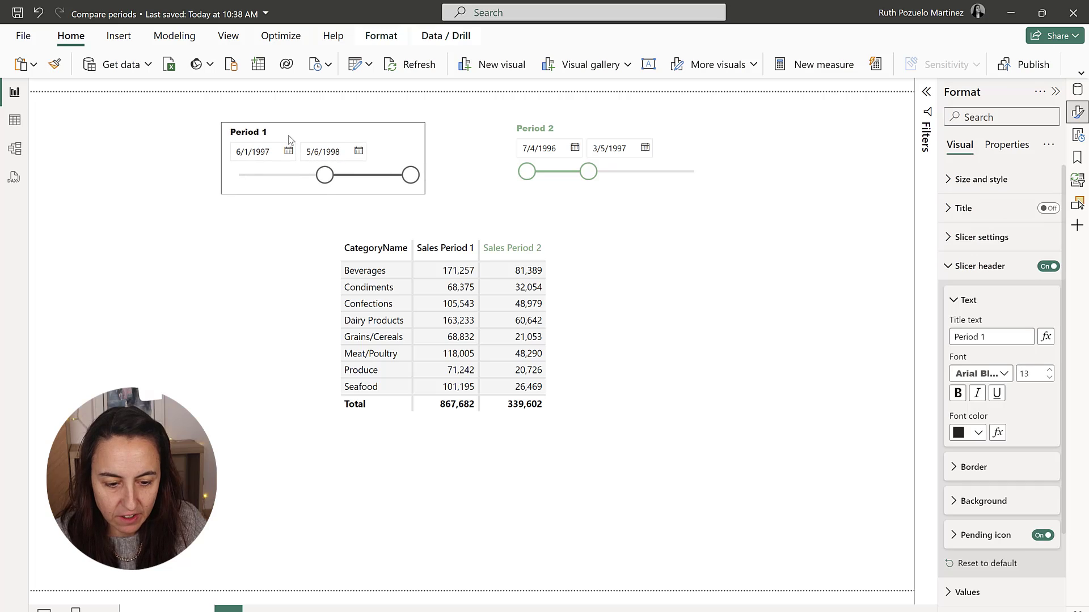
left_click_drag(324, 175, 369, 179)
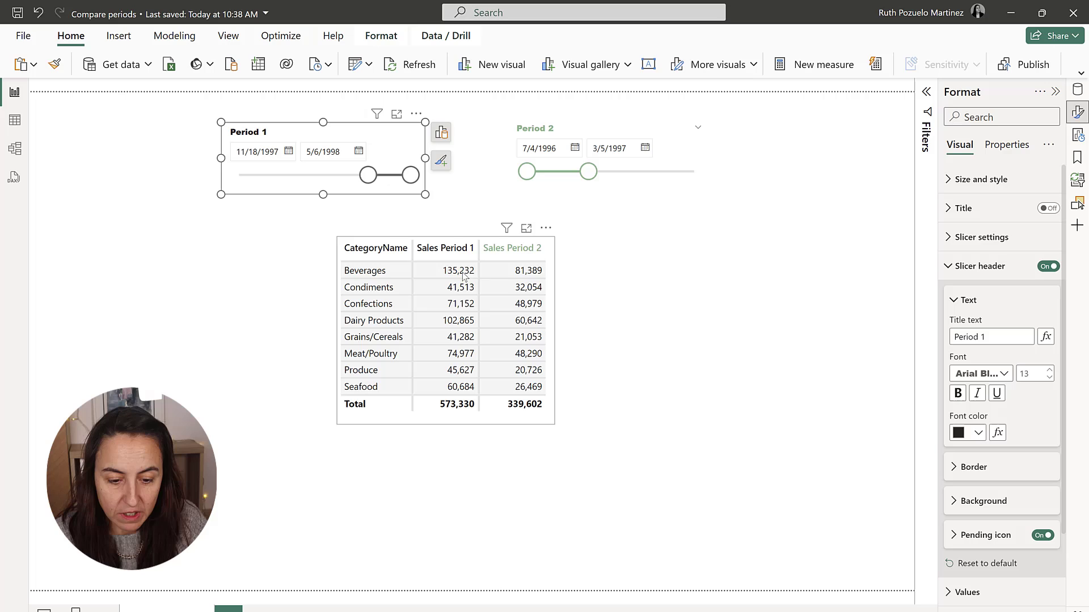
left_click_drag(588, 171, 565, 172)
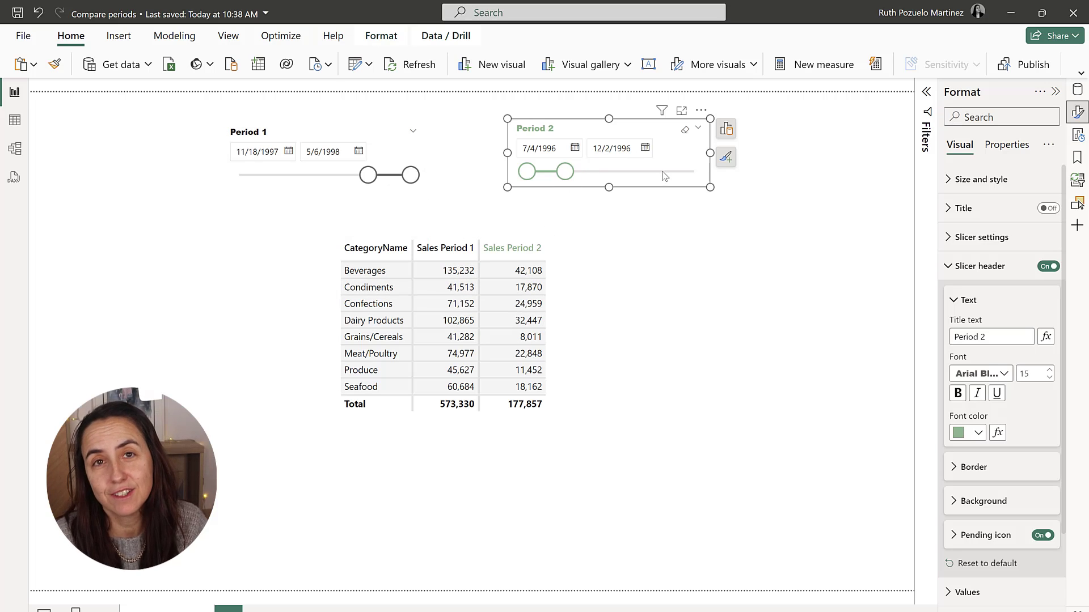
left_click_drag(567, 172, 557, 172)
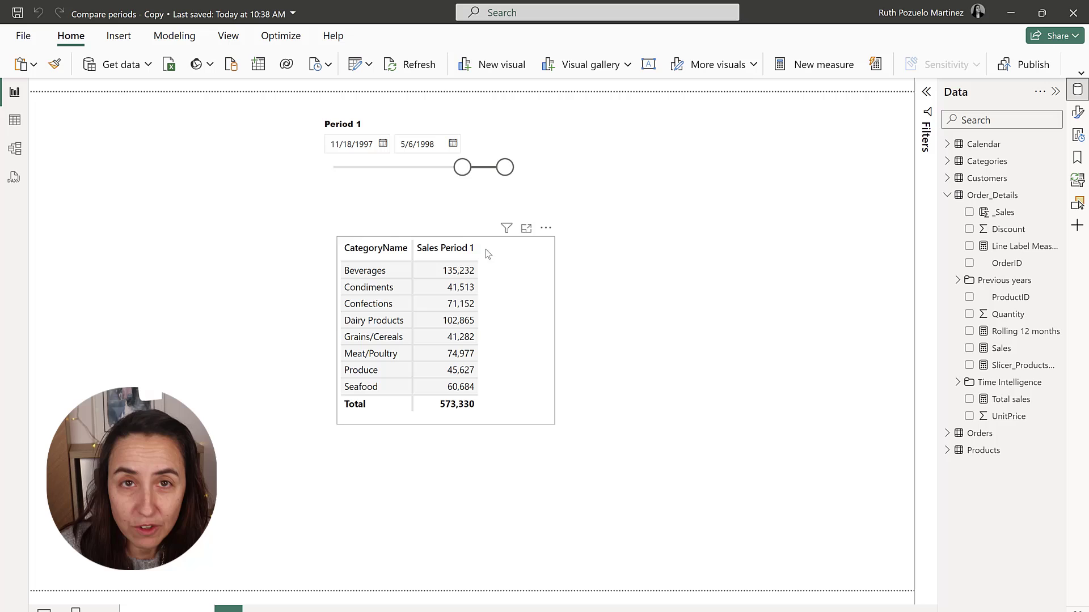
Step: Look over the model diagram, then go back to the report and launch Transform data
left_click(8, 151)
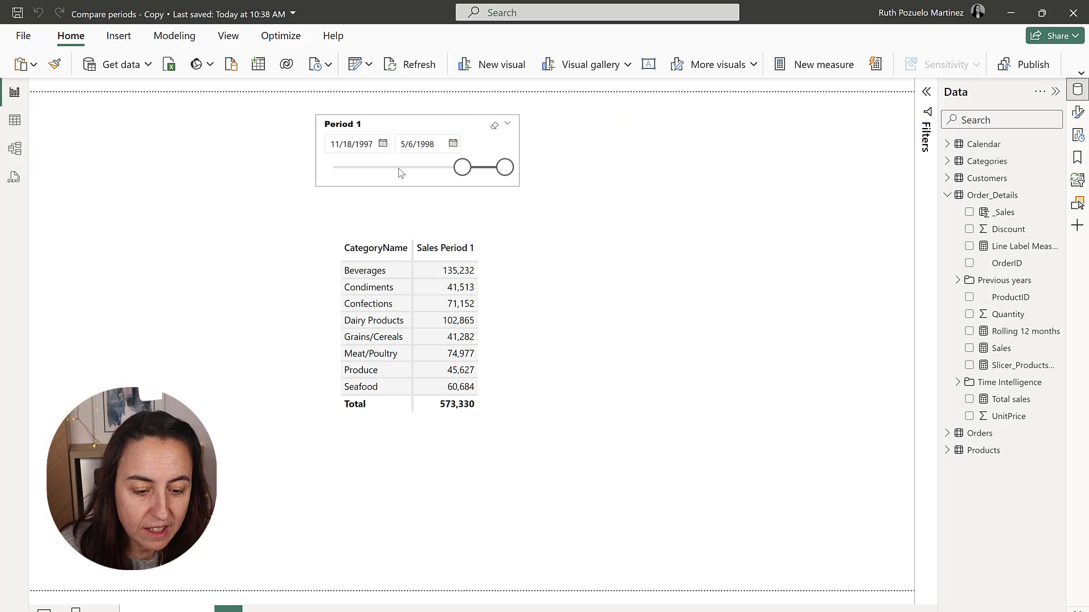
left_click(15, 92)
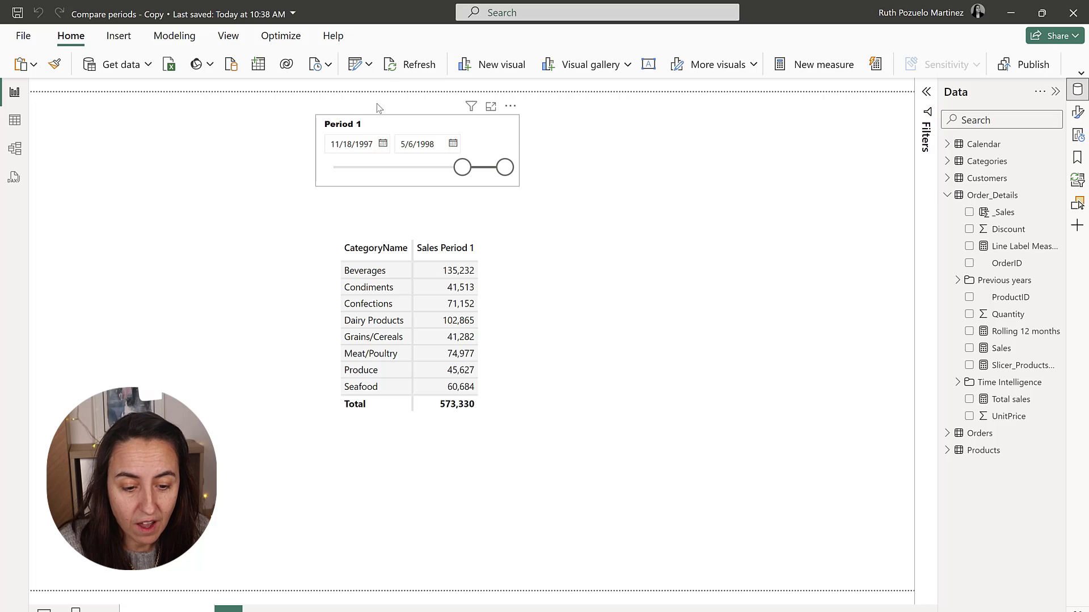
left_click(356, 66)
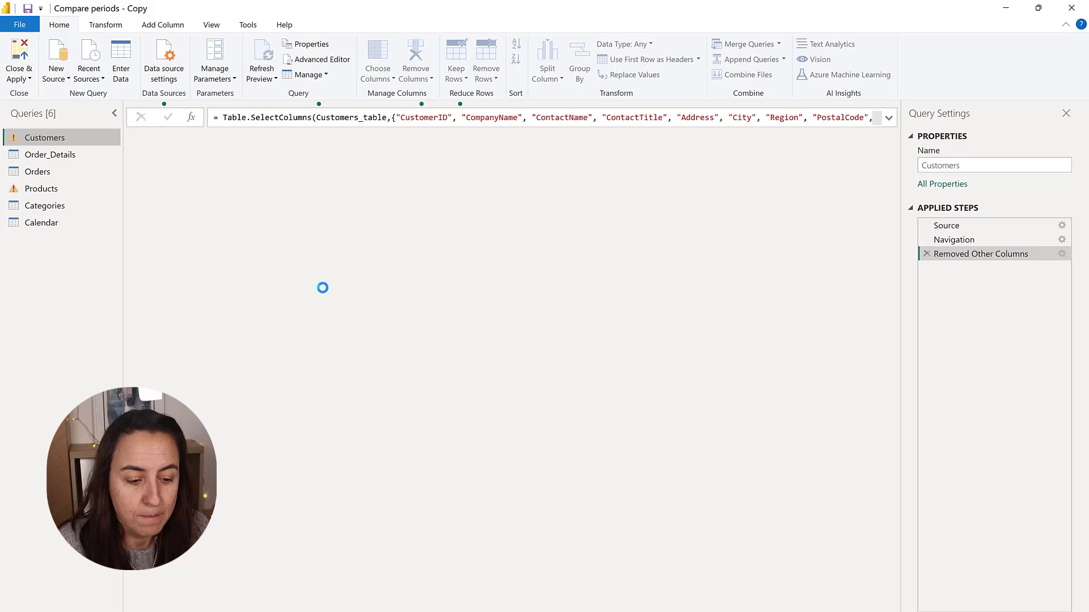
Step: Duplicate the Calendar query and rename the copy 'Compare Periods'
left_click(41, 222)
right_click(47, 223)
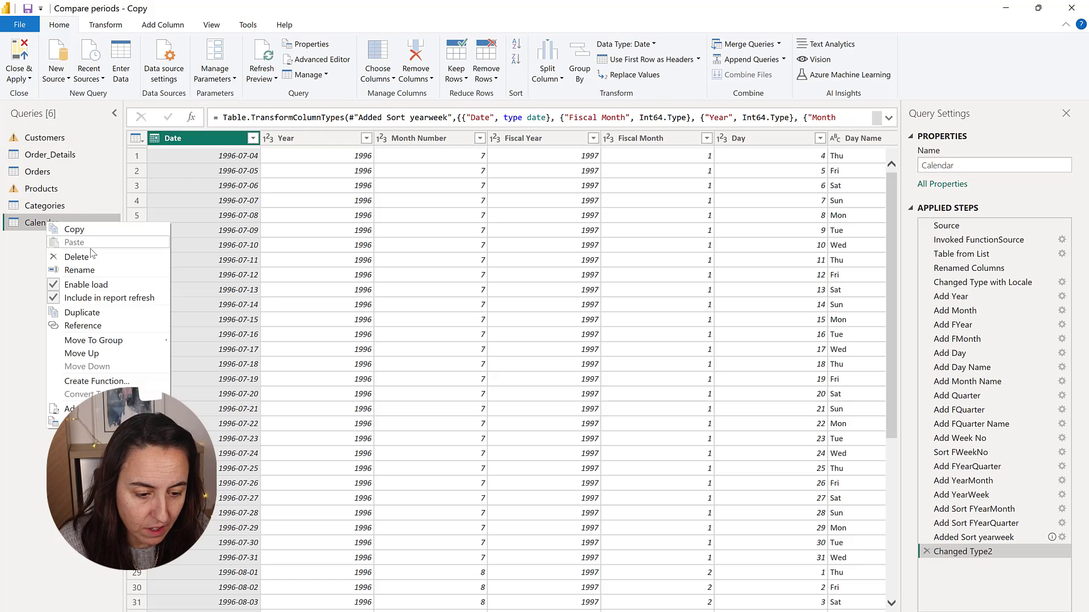
left_click(105, 316)
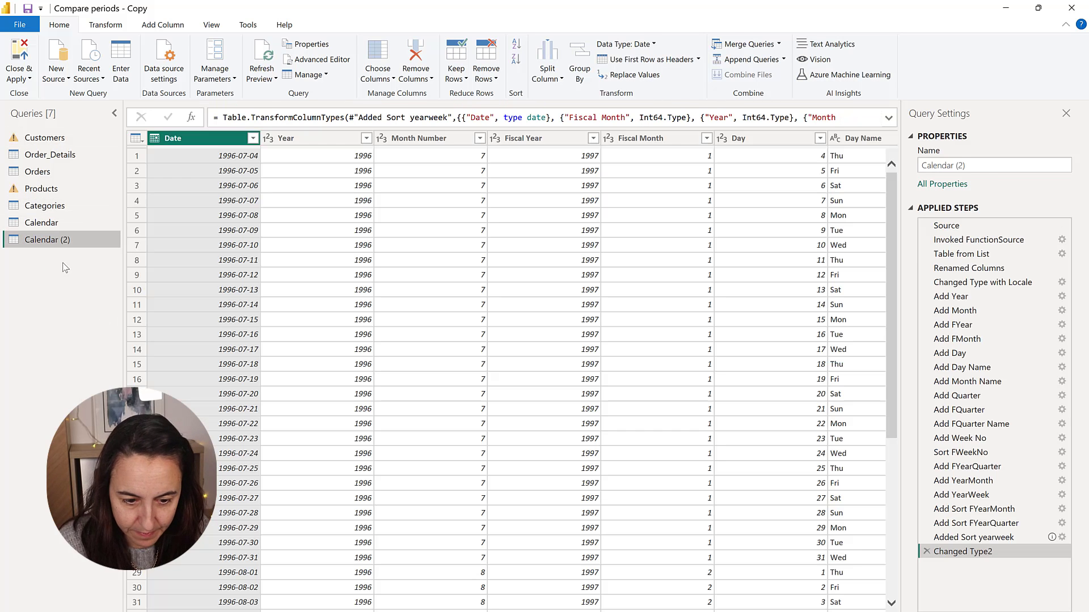
left_click_drag(964, 165, 913, 170)
type("Compare Periods")
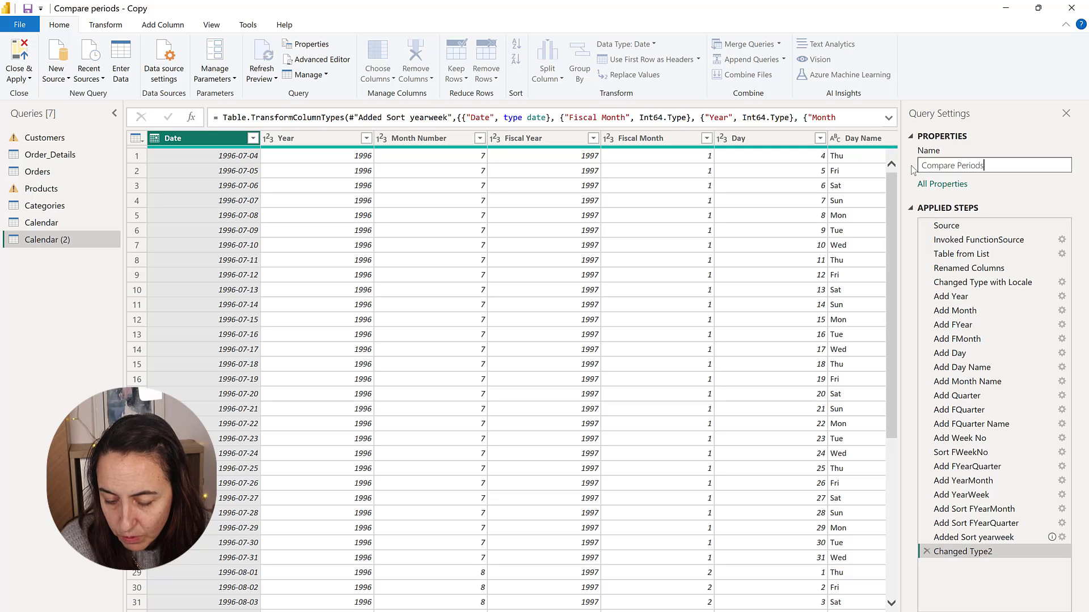
key("Return")
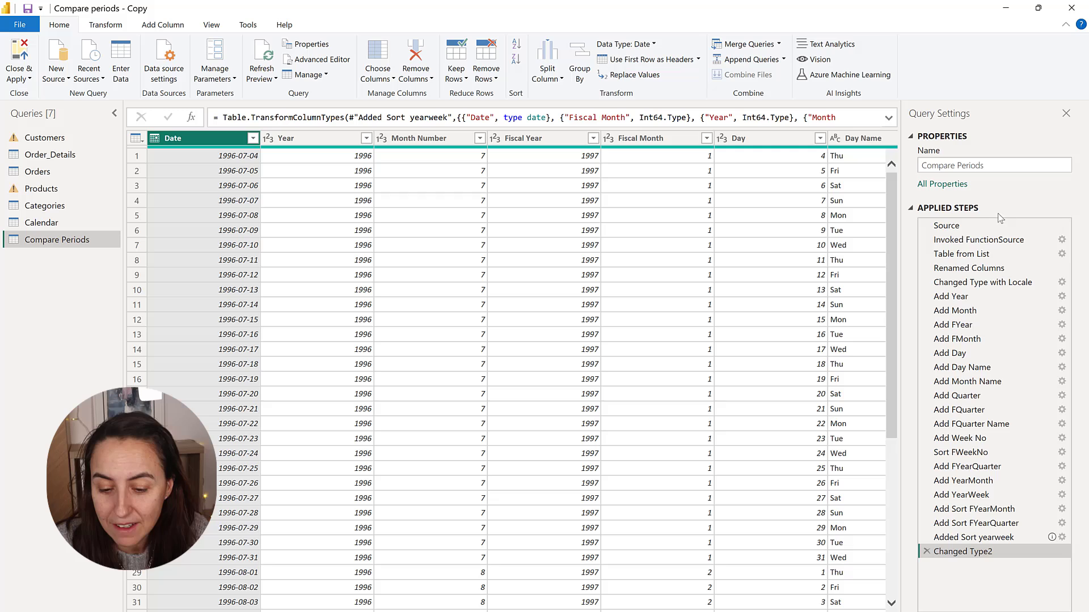
Step: Delete the Compare Periods steps from Add Year onward, keeping only Date, and apply the changes
left_click(994, 270)
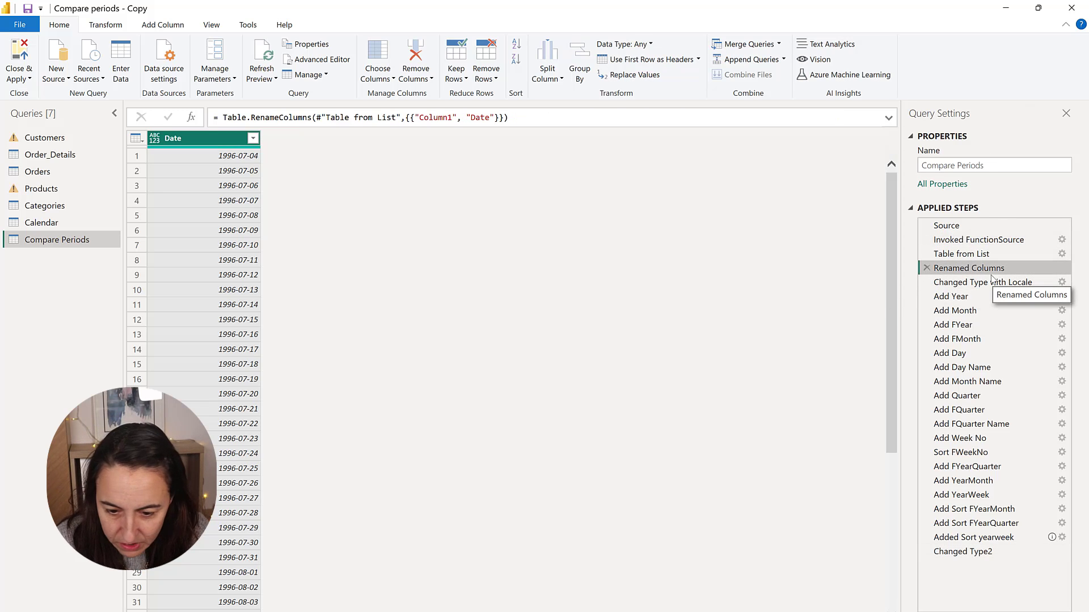
left_click(996, 284)
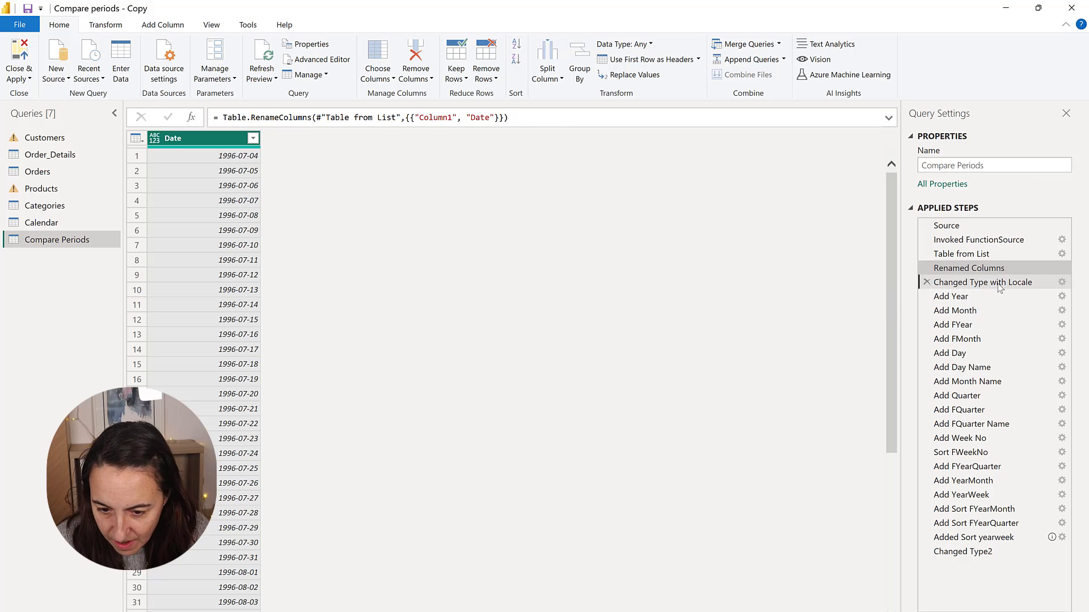
right_click(970, 297)
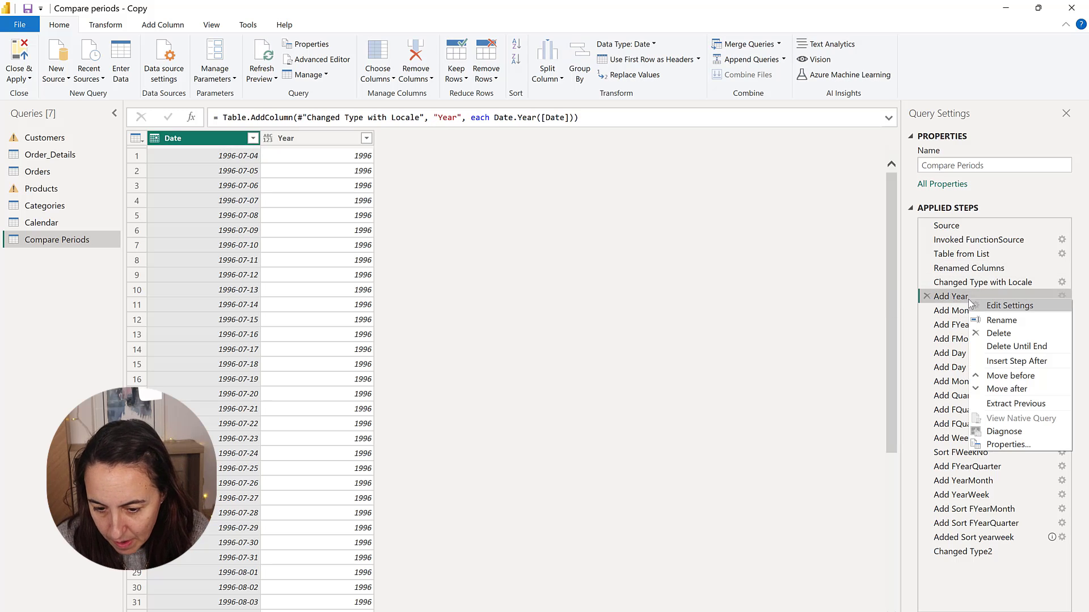
left_click(1021, 347)
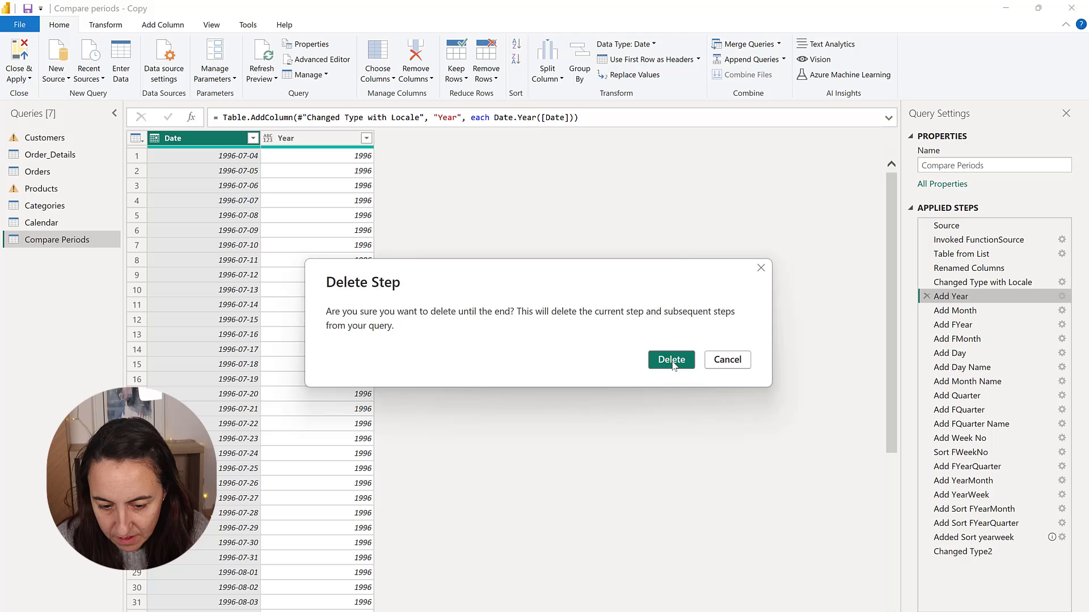
left_click(674, 365)
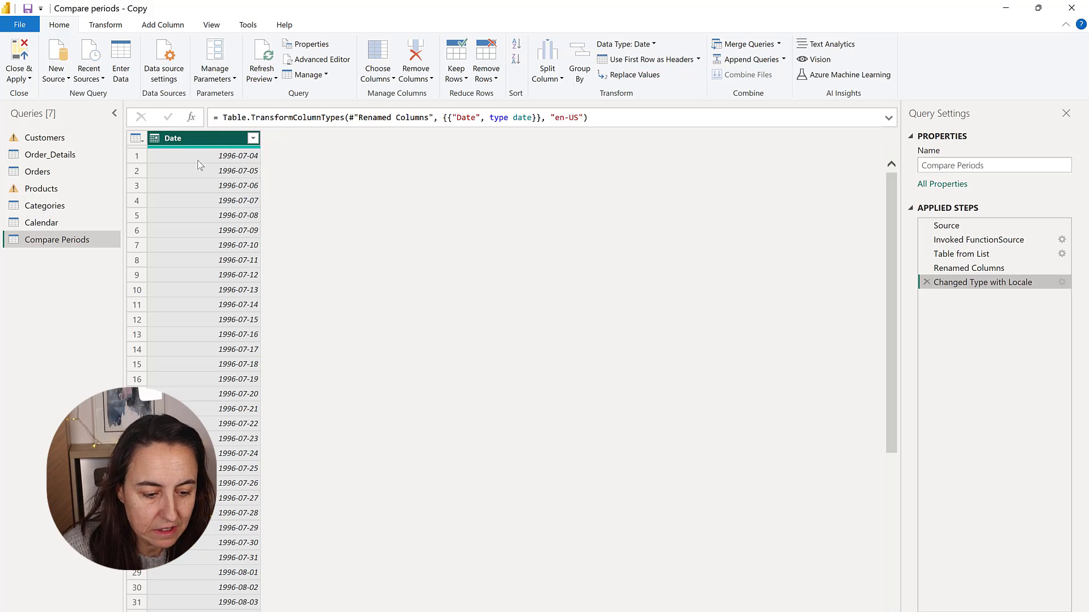
left_click(17, 55)
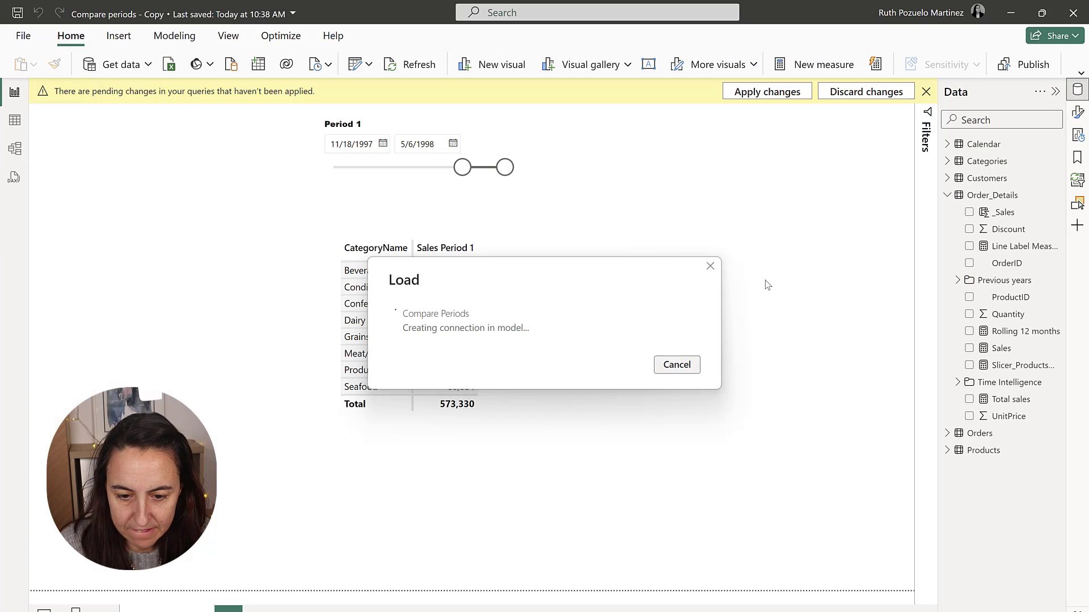
Step: Place Compare Periods above Orders, link its Date to Orders, then shift the Period 1 slicer left
left_click(15, 148)
left_click(879, 95)
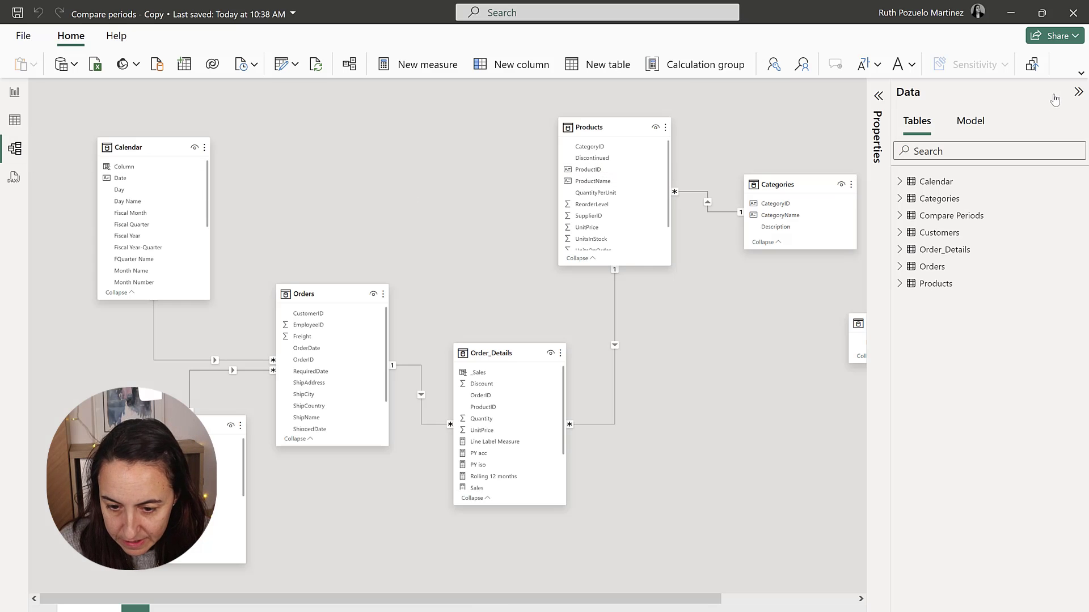
left_click(1078, 92)
left_click_drag(906, 323, 727, 281)
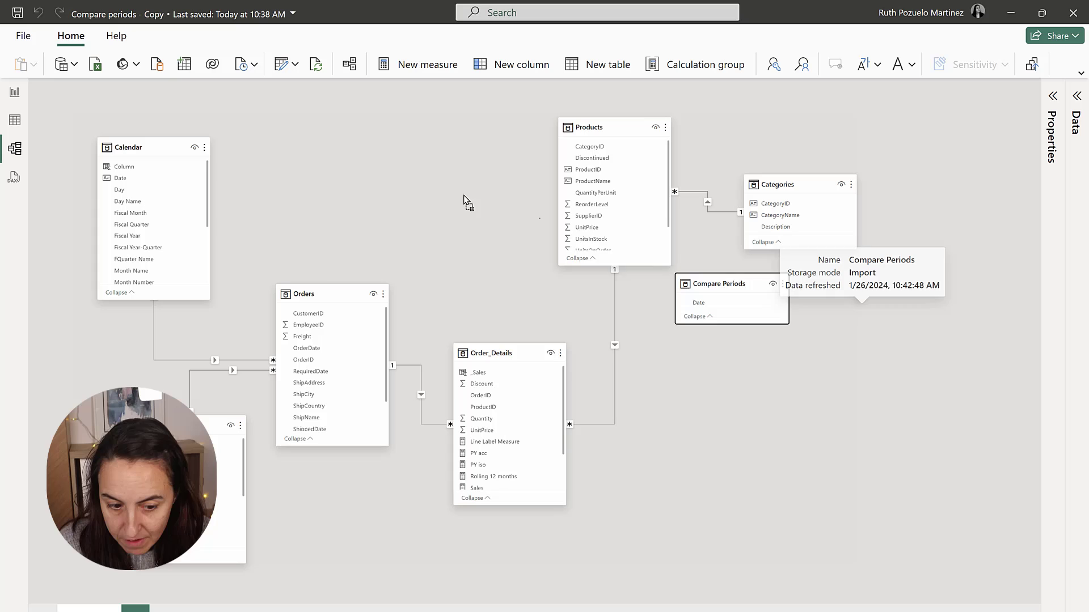
left_click_drag(463, 201, 369, 169)
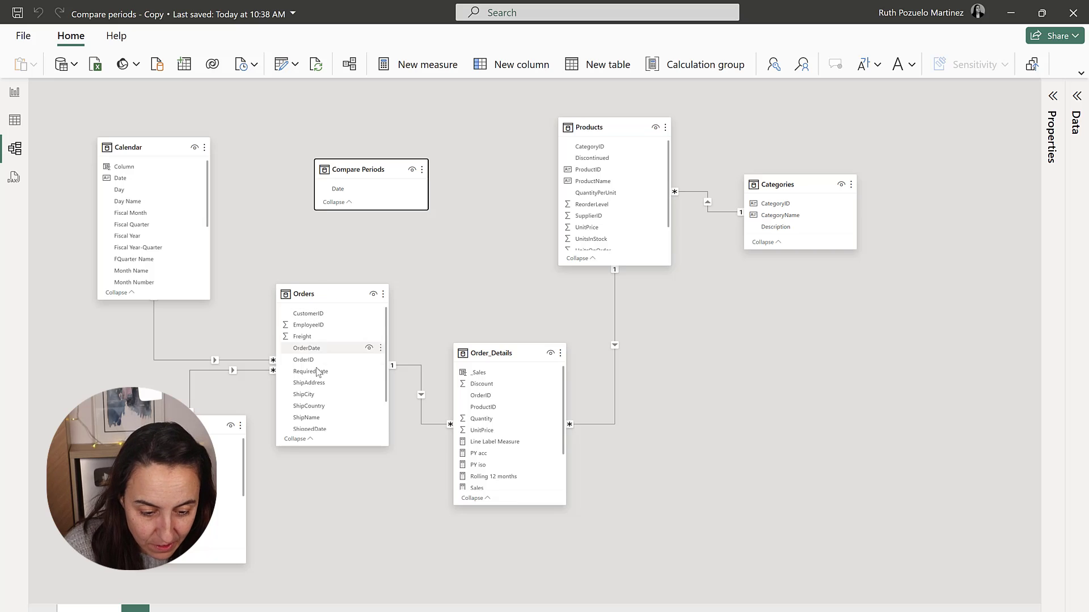
left_click_drag(339, 189, 315, 295)
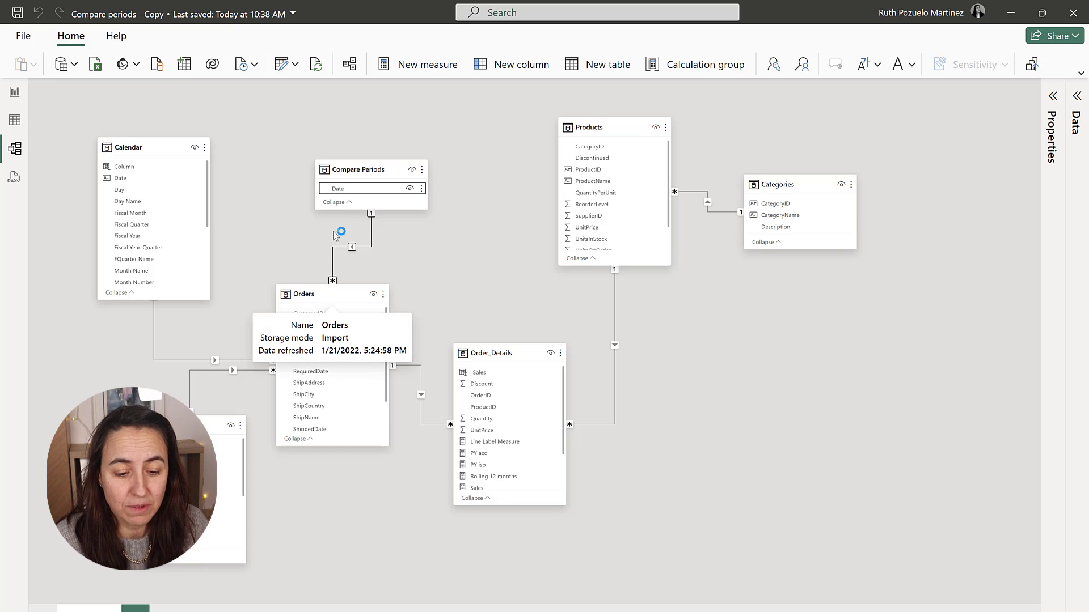
left_click(15, 93)
left_click_drag(365, 125, 271, 129)
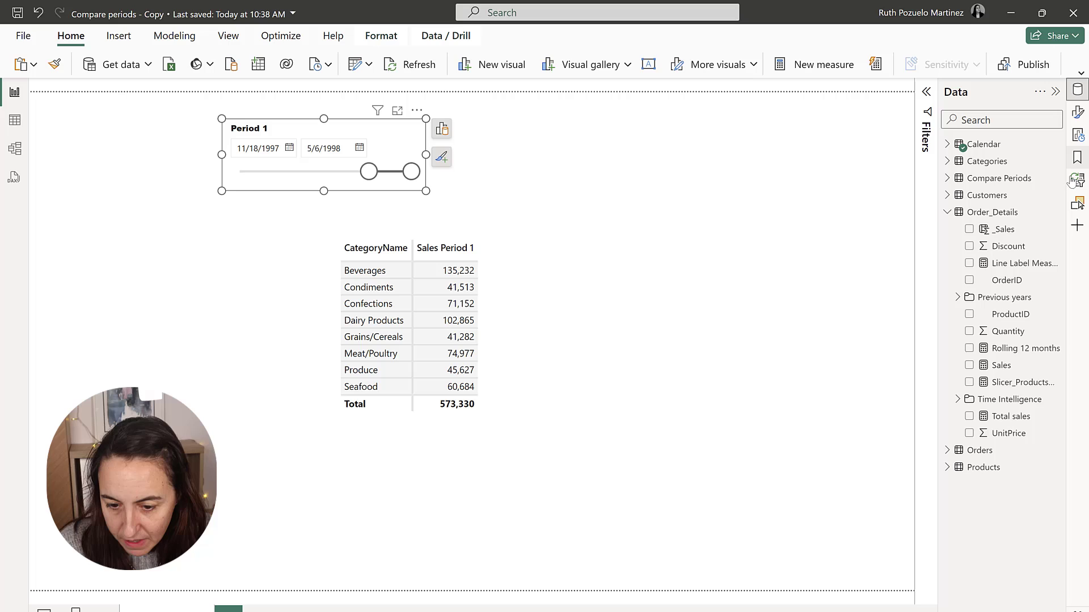
Step: Add Compare Periods Date as a between-dates slicer, sized and placed beside Period 1
left_click(947, 178)
left_click(969, 195)
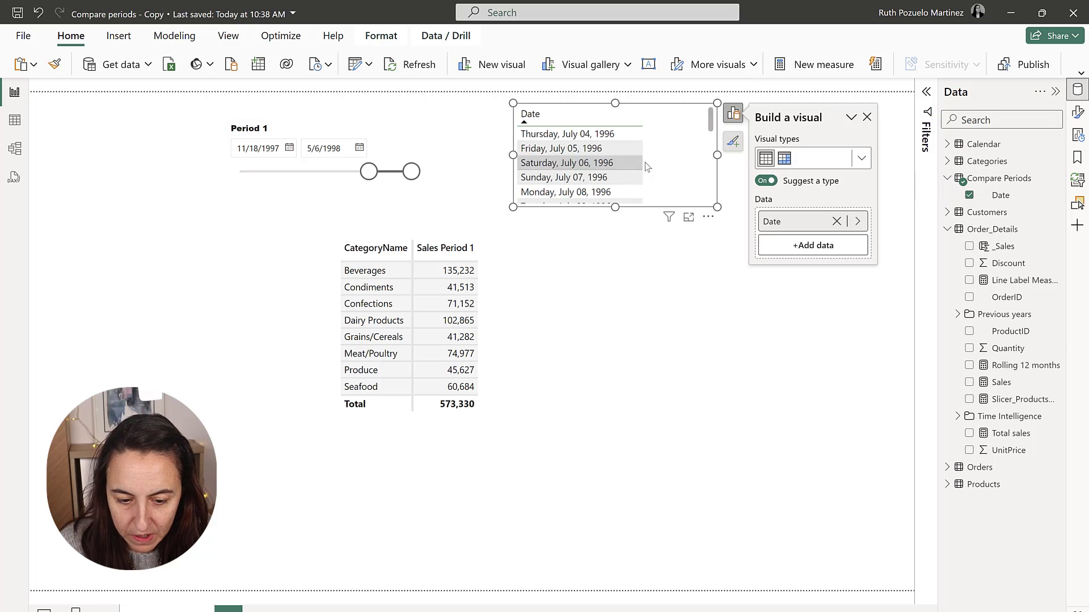
left_click(862, 162)
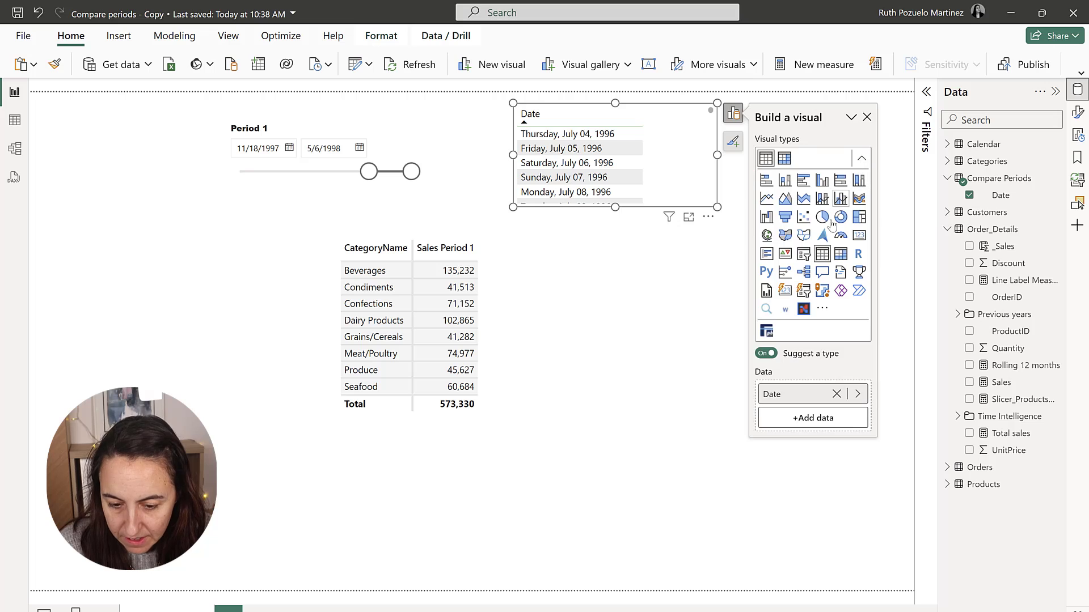
left_click(803, 254)
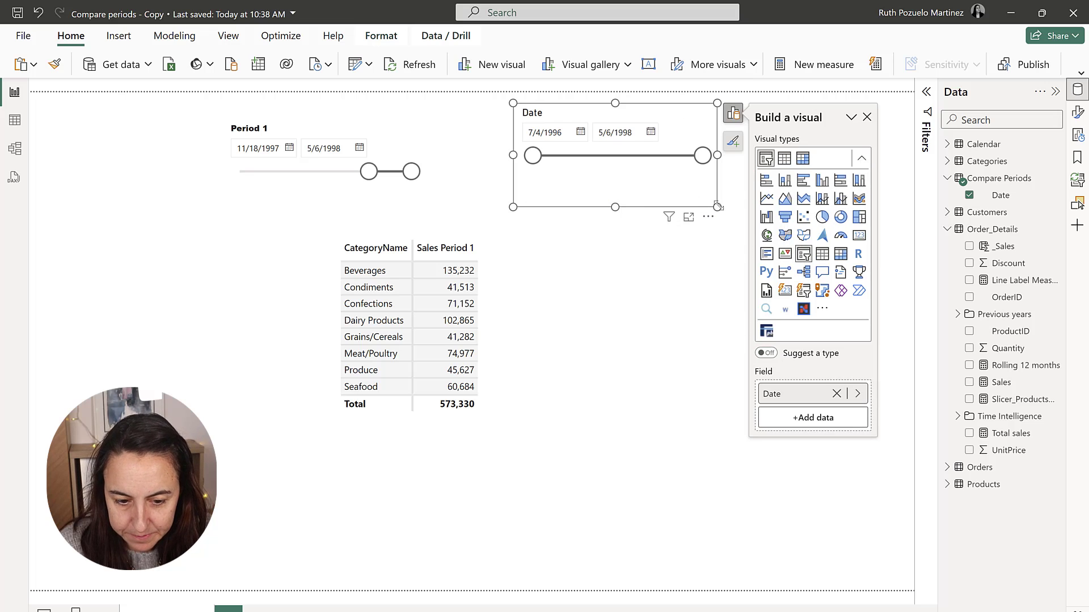
left_click_drag(718, 207, 714, 187)
left_click_drag(610, 119, 611, 129)
left_click(260, 126)
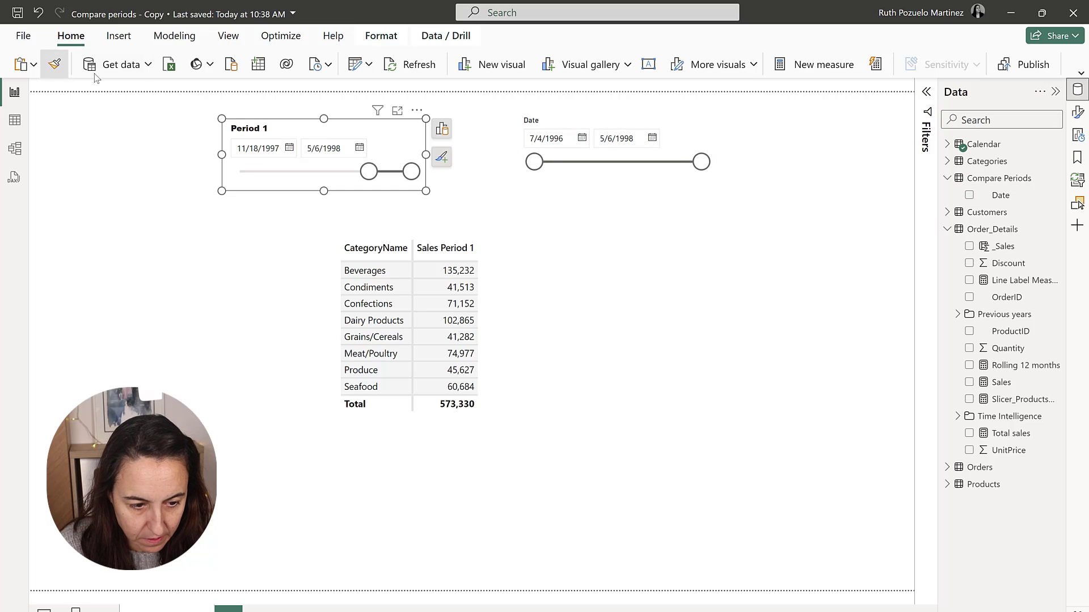
left_click(621, 122)
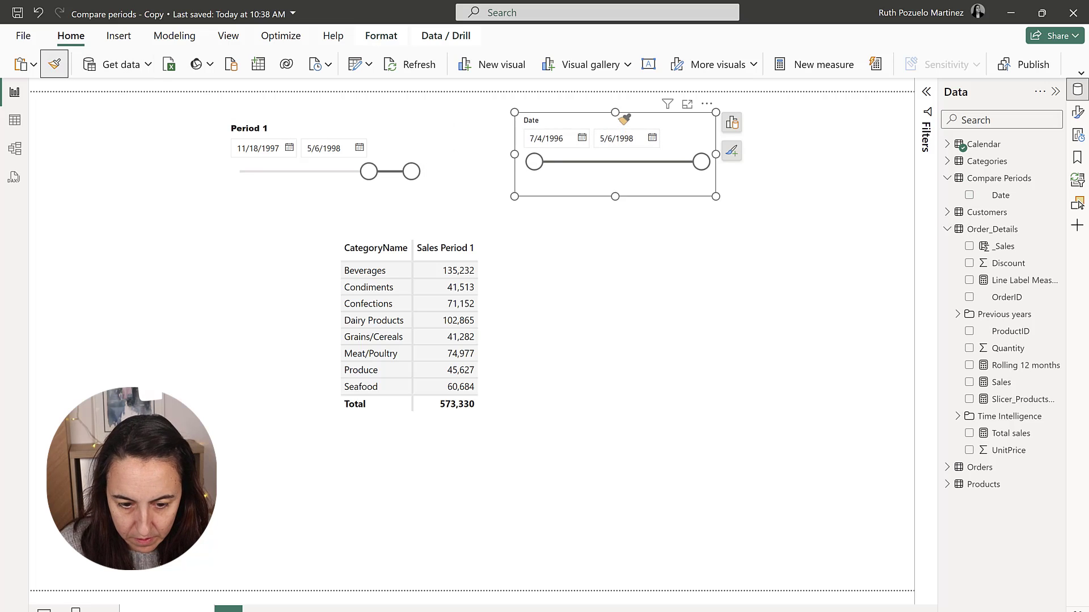
Step: Change the second slicer's header title to 'Period 2'
left_click(534, 127)
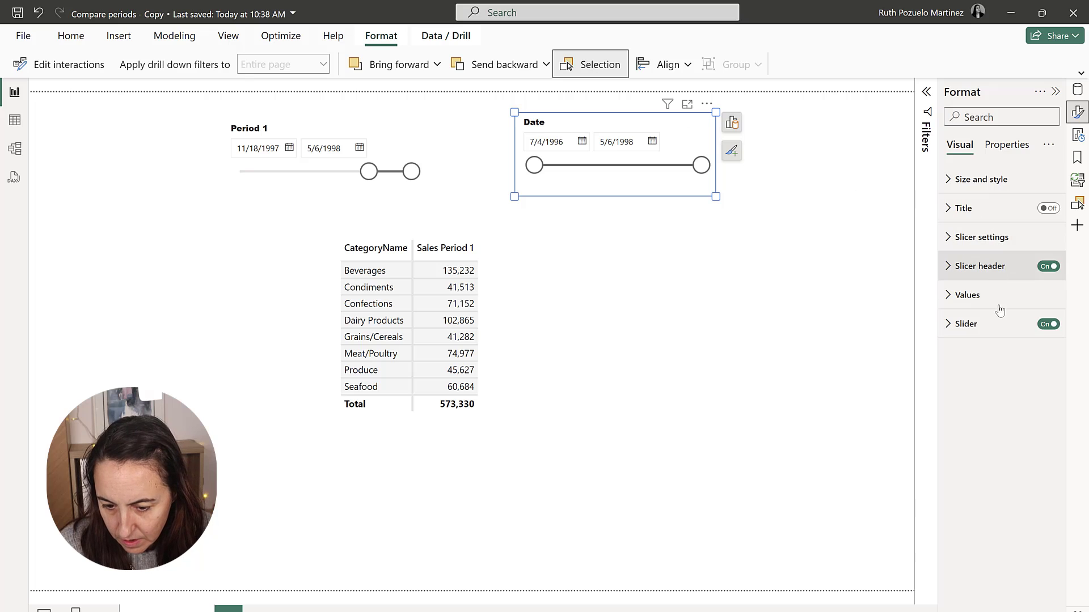
left_click(987, 266)
double_click(989, 337)
type("Period 2")
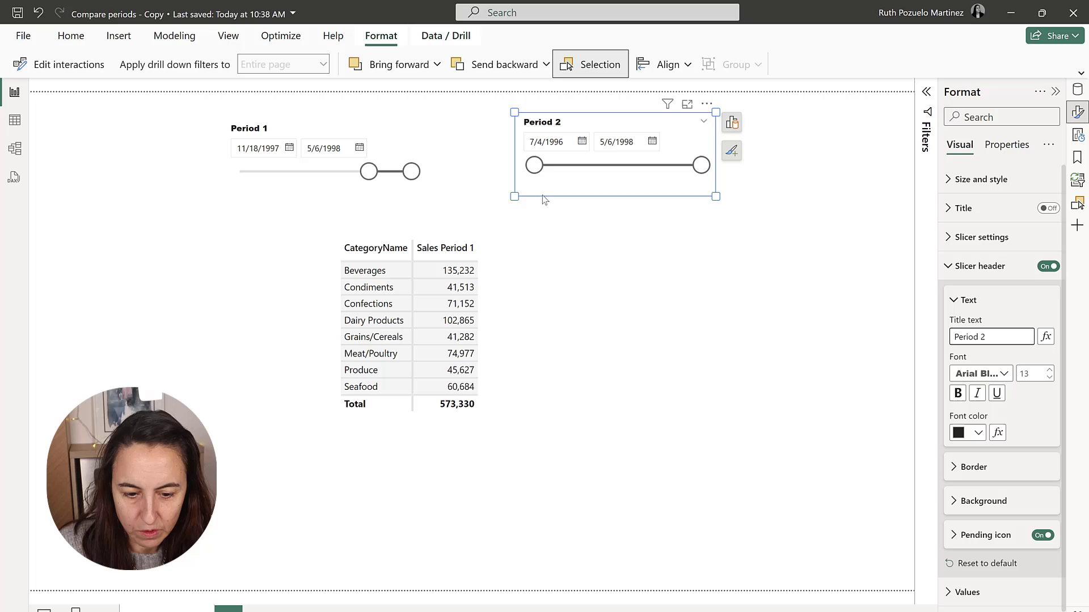
Step: Color the Period 2 header text and slider line light green, then move its start to 4/9/1997
left_click(978, 437)
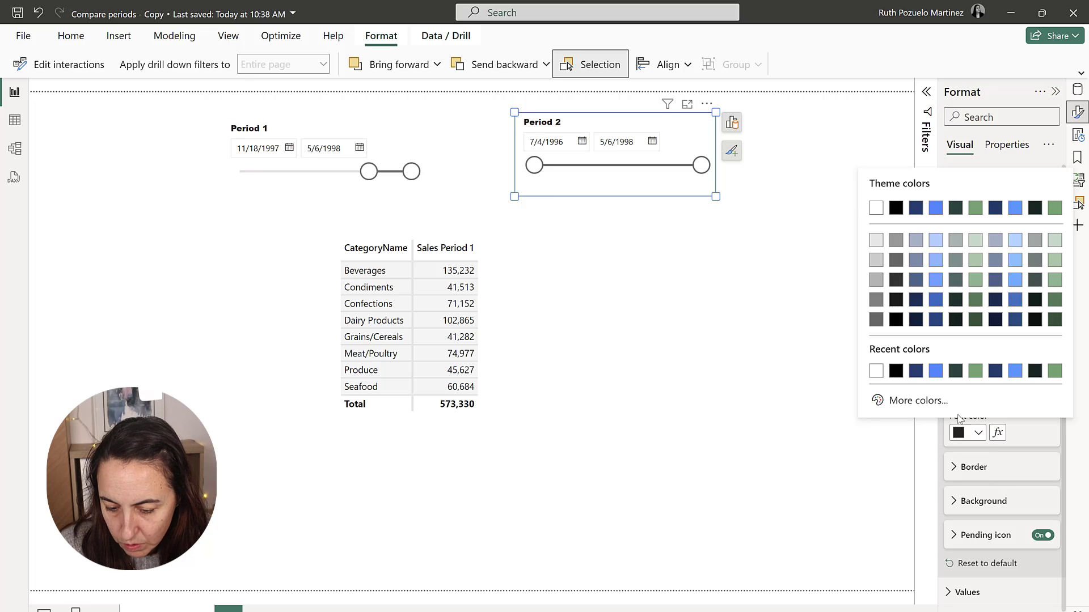
left_click(976, 300)
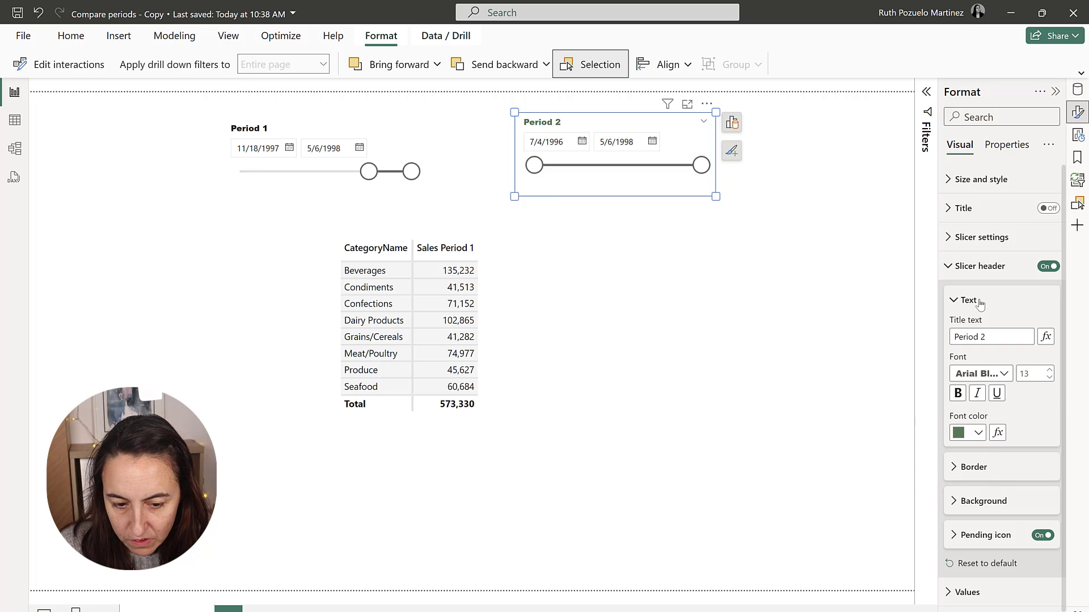
left_click(978, 433)
left_click(975, 231)
scroll(1013, 478, "down", 4)
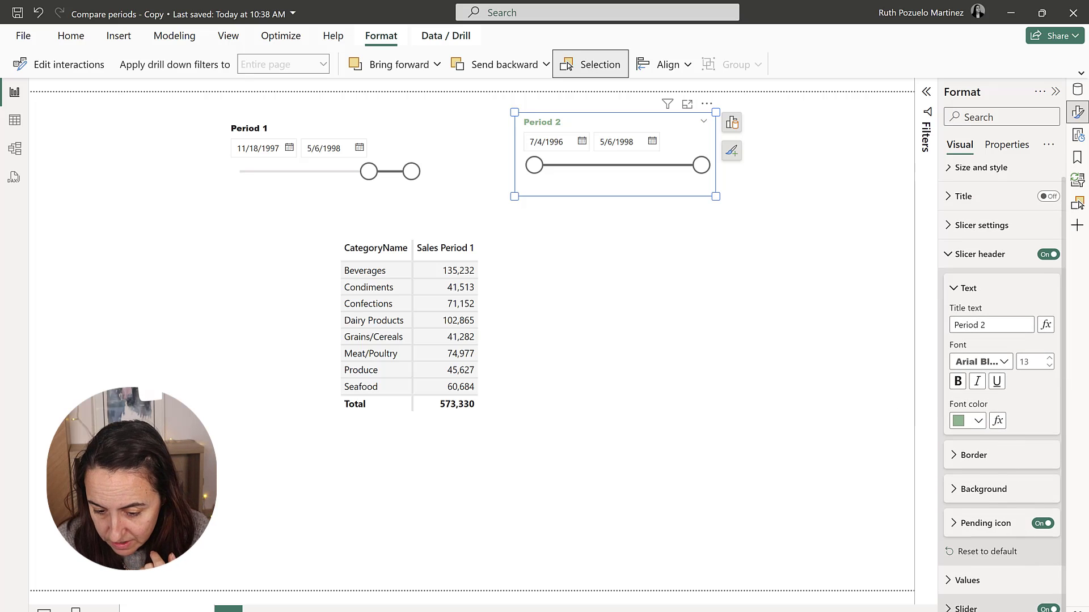
left_click(979, 582)
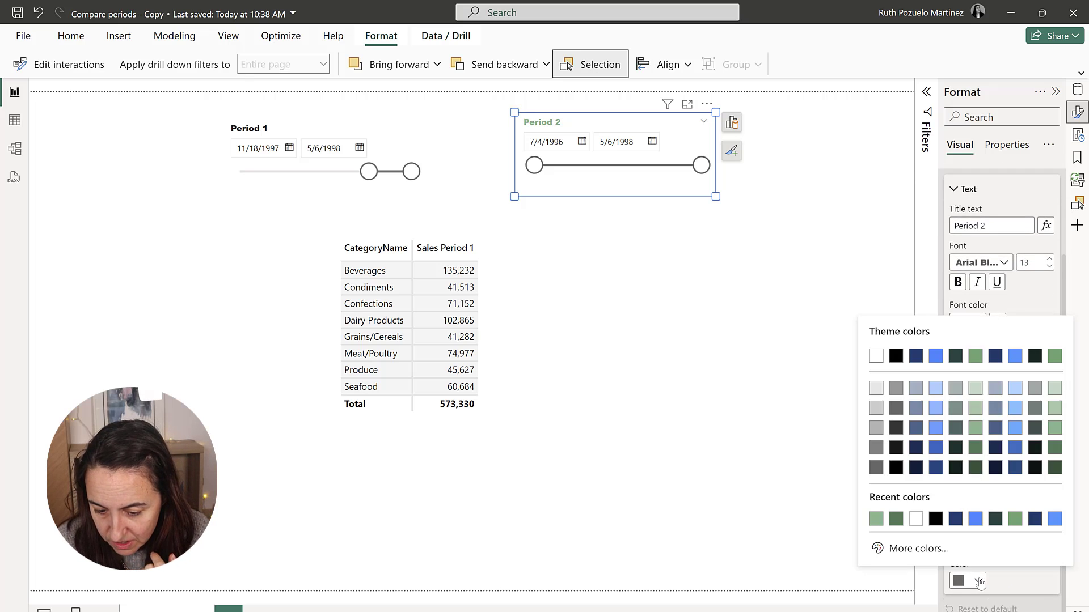
left_click(976, 429)
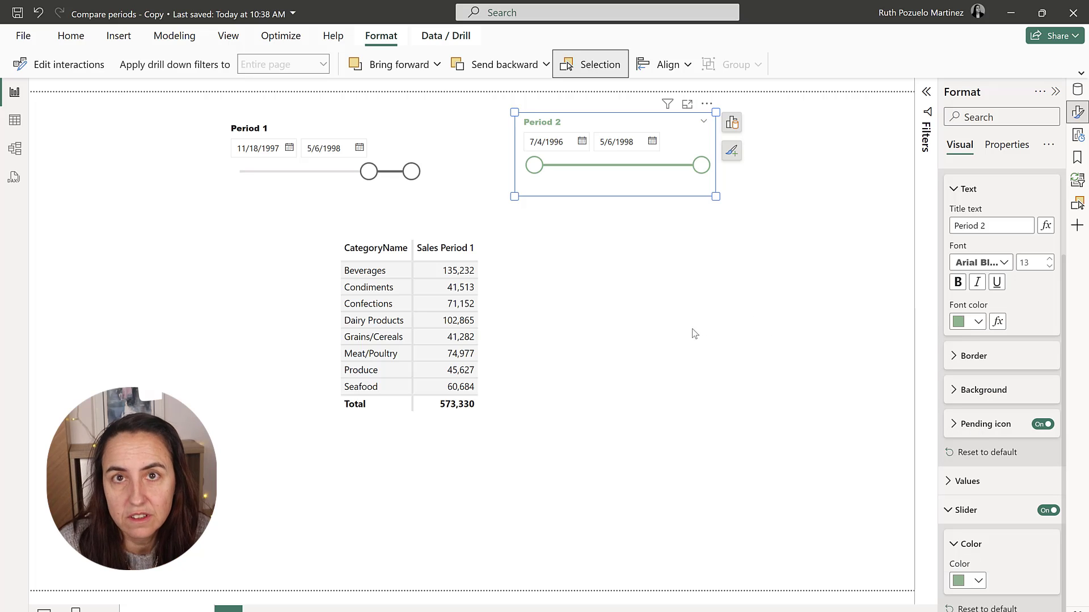
left_click(645, 330)
left_click_drag(533, 167, 603, 167)
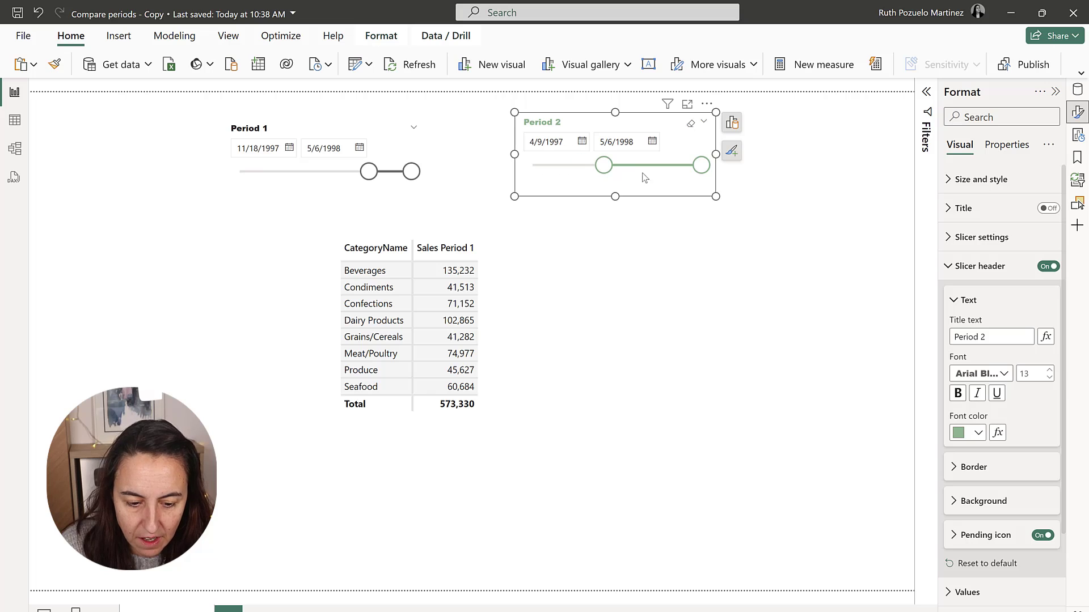
Step: Pull Period 2's end back to 11/12/1997 and switch to the model diagram
left_click_drag(700, 170, 608, 165)
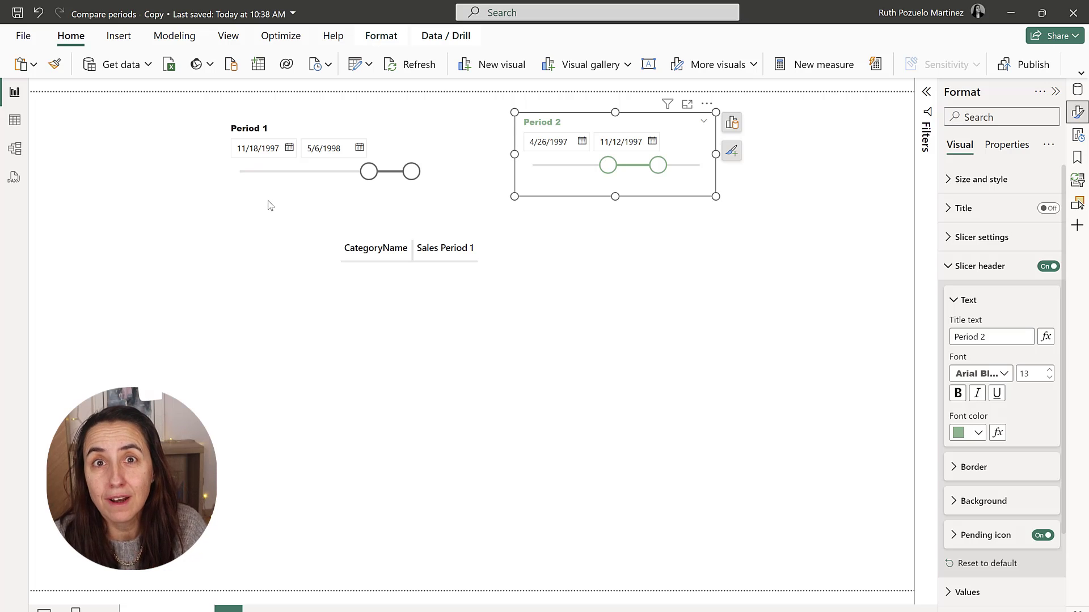
left_click(14, 149)
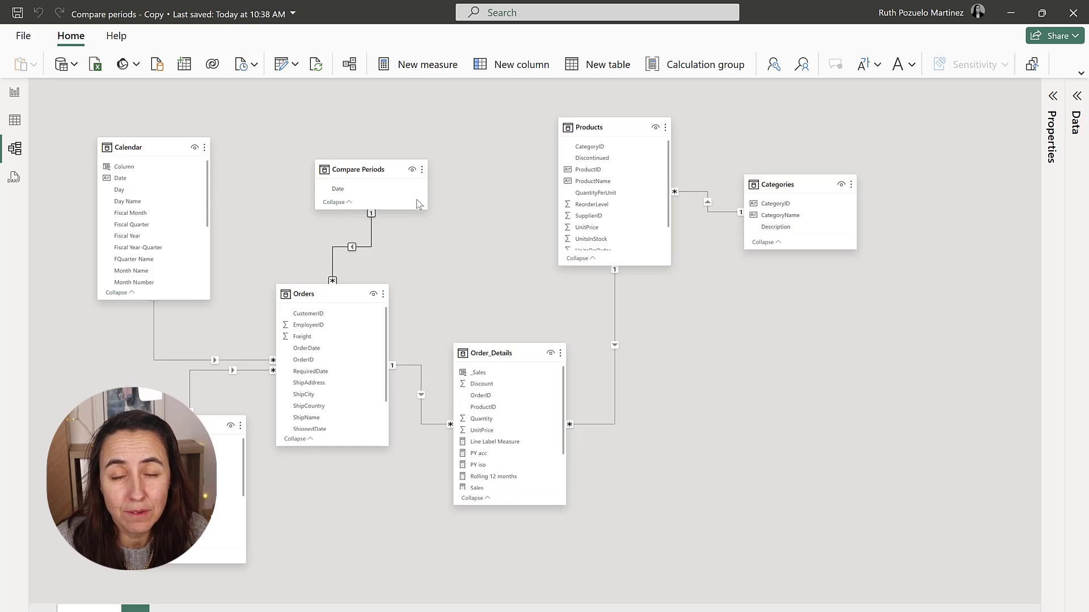
Step: Untick 'Make this relationship active' on the Orders–Compare Periods relationship and confirm
double_click(372, 245)
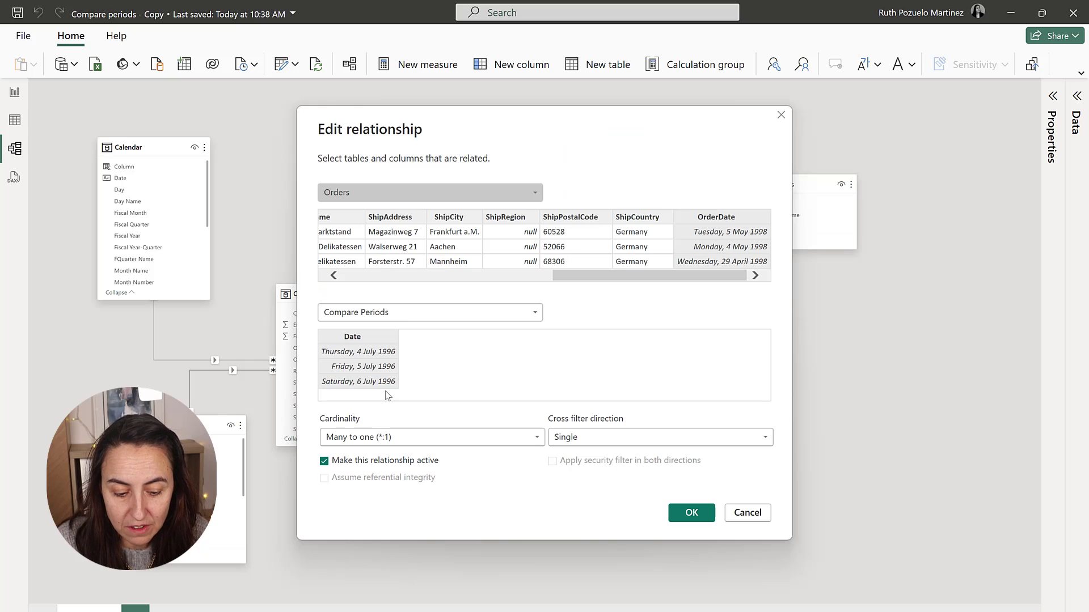
left_click(402, 461)
left_click(675, 515)
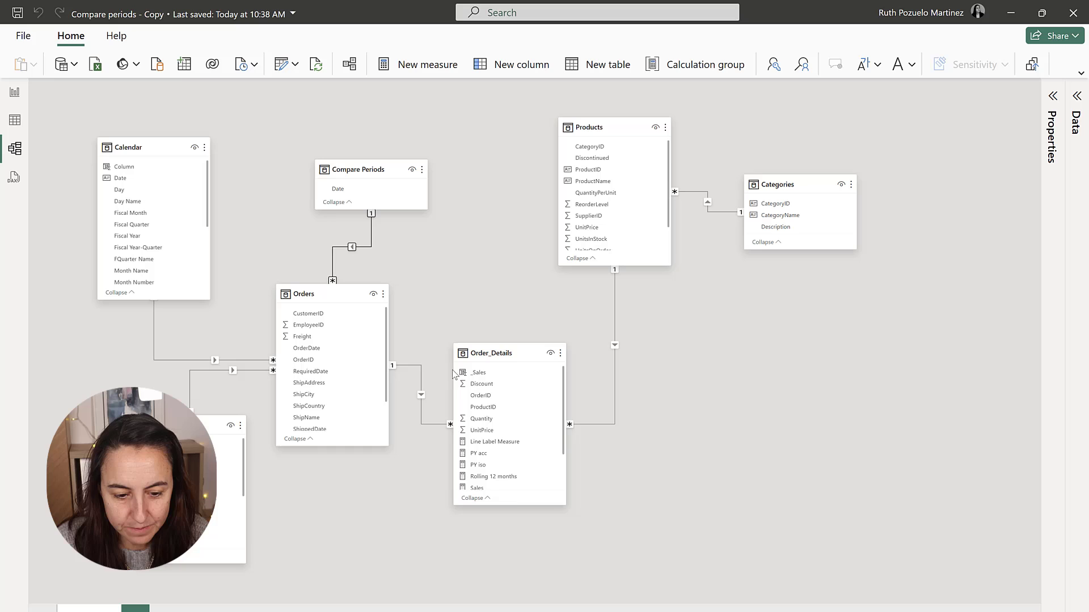
Step: On the report, drag Period 2 to 9/27/1996–11/29/1997 and Period 1's start to 8/24/1997
left_click(15, 94)
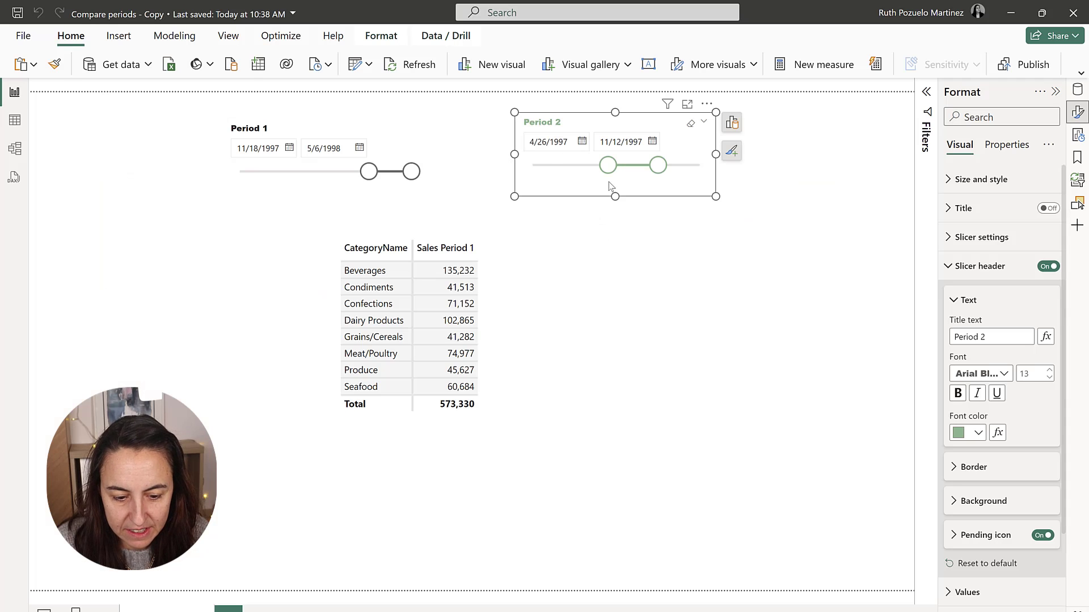
left_click_drag(658, 166, 694, 165)
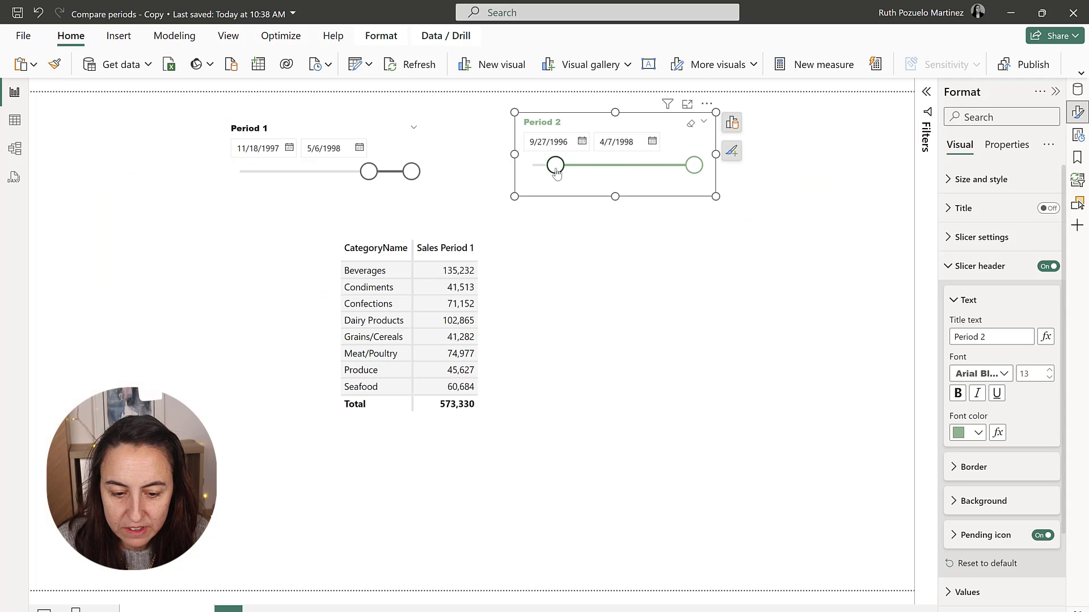
left_click_drag(555, 166, 617, 165)
left_click_drag(695, 165, 622, 171)
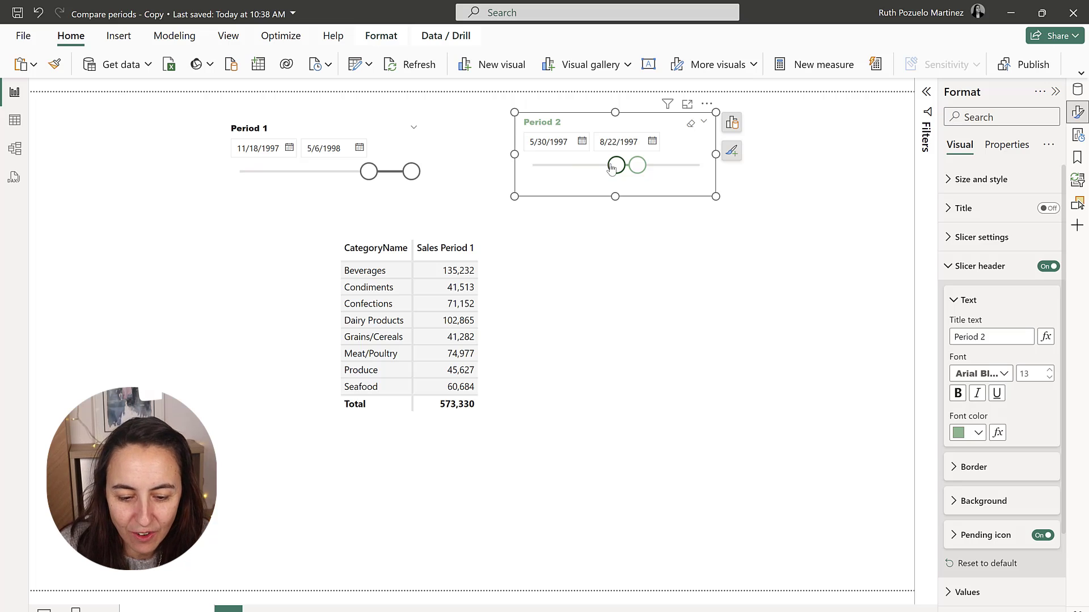
left_click_drag(615, 165, 555, 165)
left_click_drag(636, 166, 661, 165)
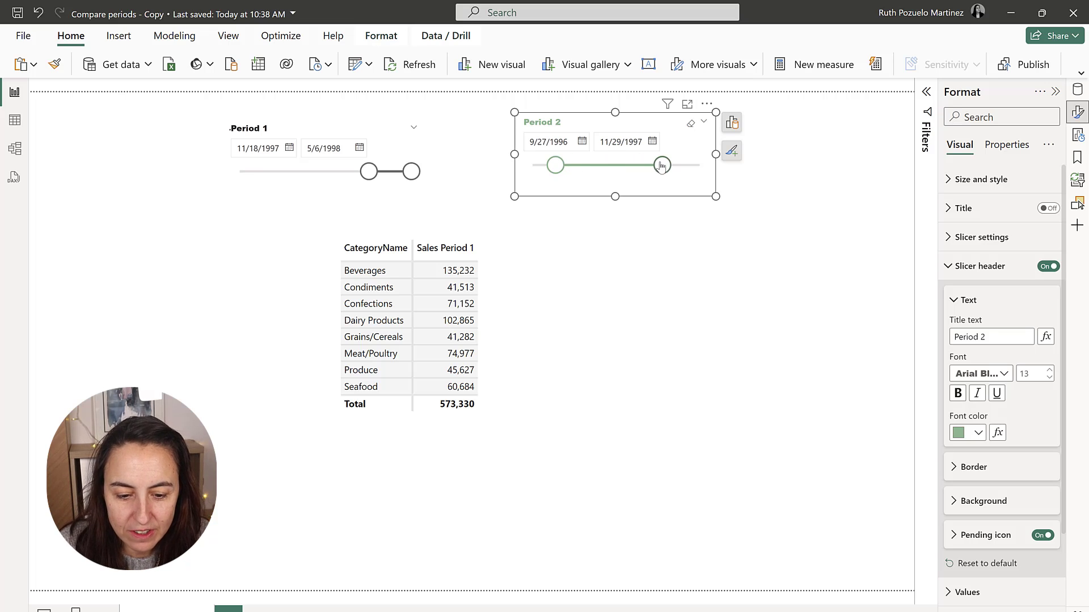
left_click_drag(369, 172, 346, 171)
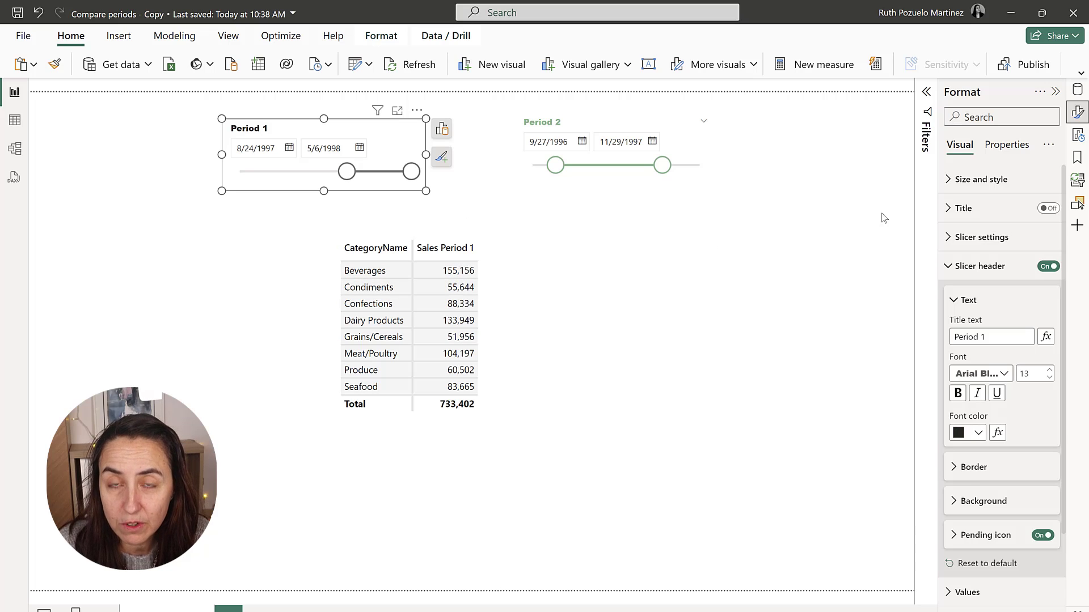
Step: Create a new measure in the Order_Details table named Sales Period 2
left_click(1078, 90)
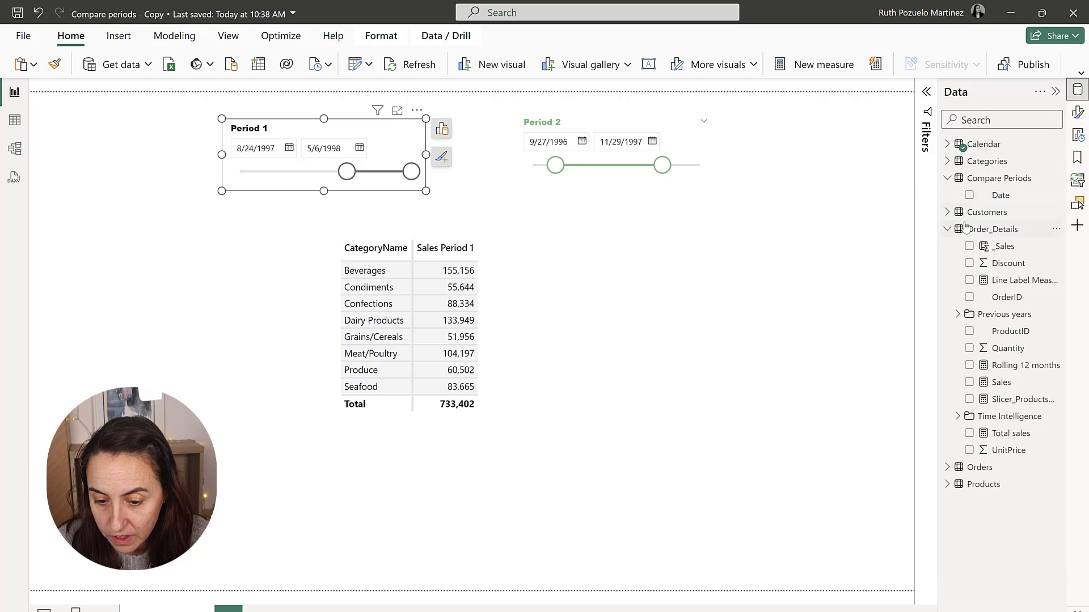
right_click(984, 227)
left_click(916, 252)
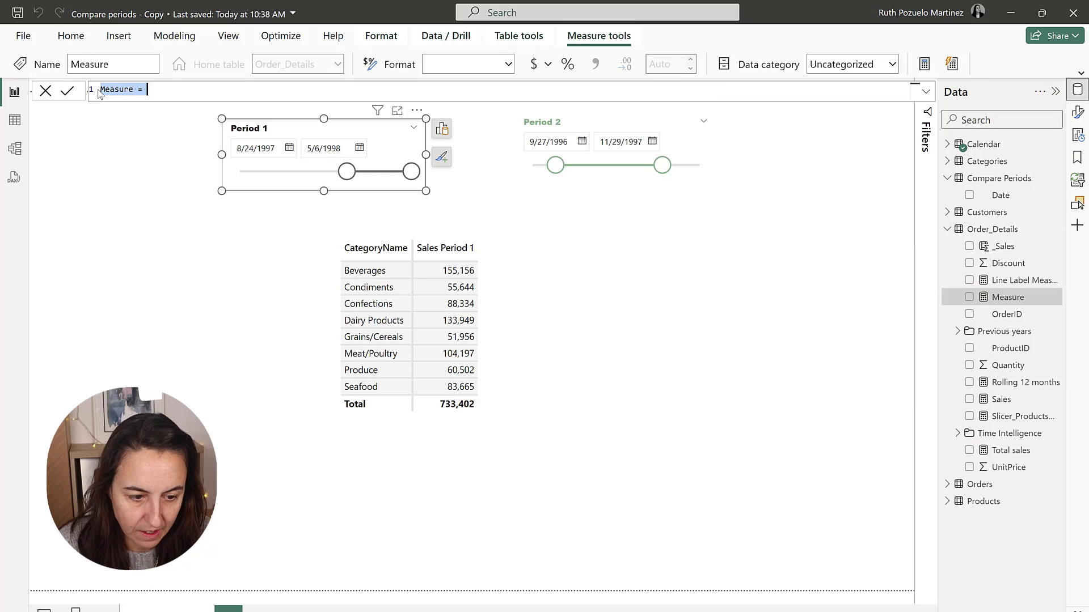
key("ctrl+a")
type("Sales Peri")
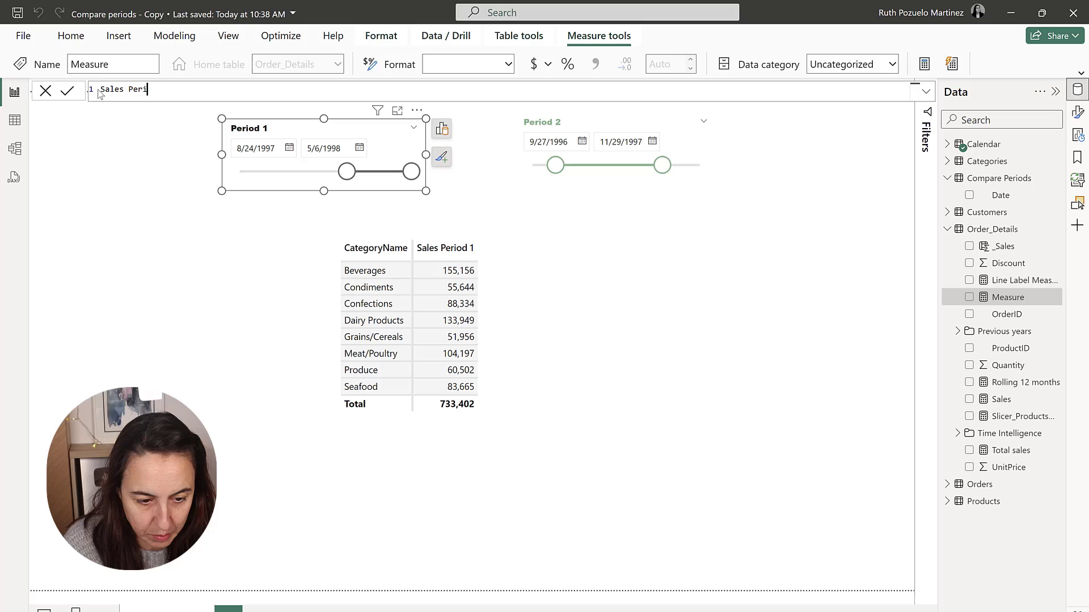
type("od 2 =")
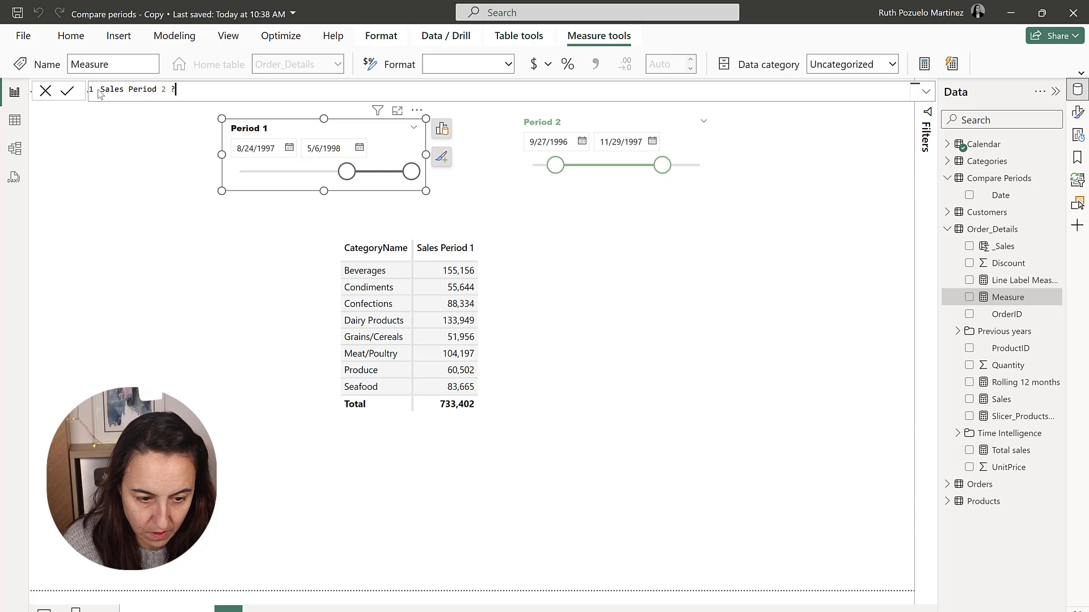
type("=")
key("shift+Return")
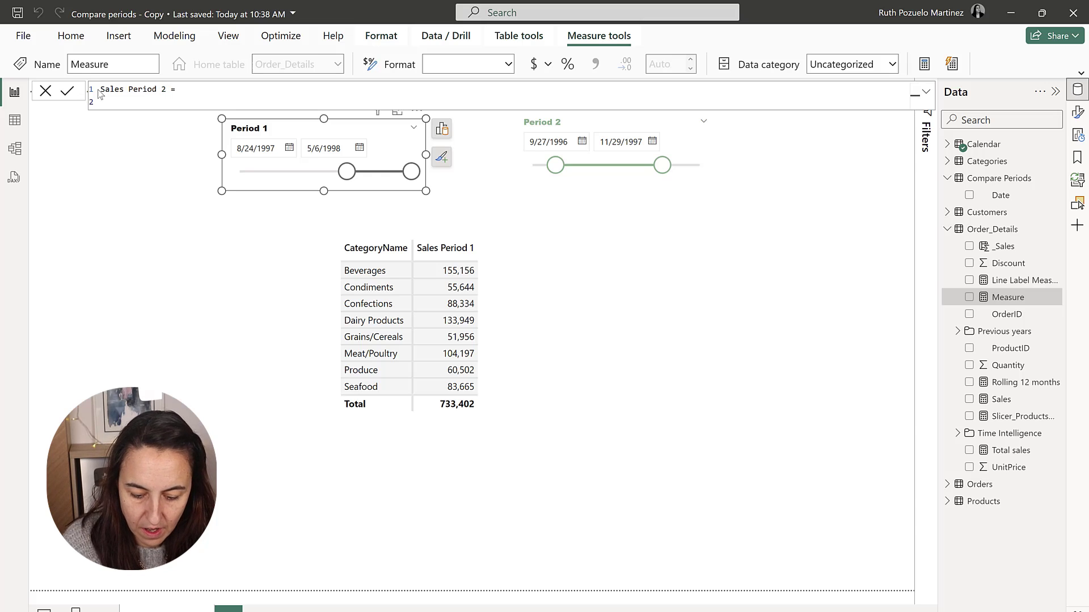
scroll(100, 94, "up", 8, "ctrl")
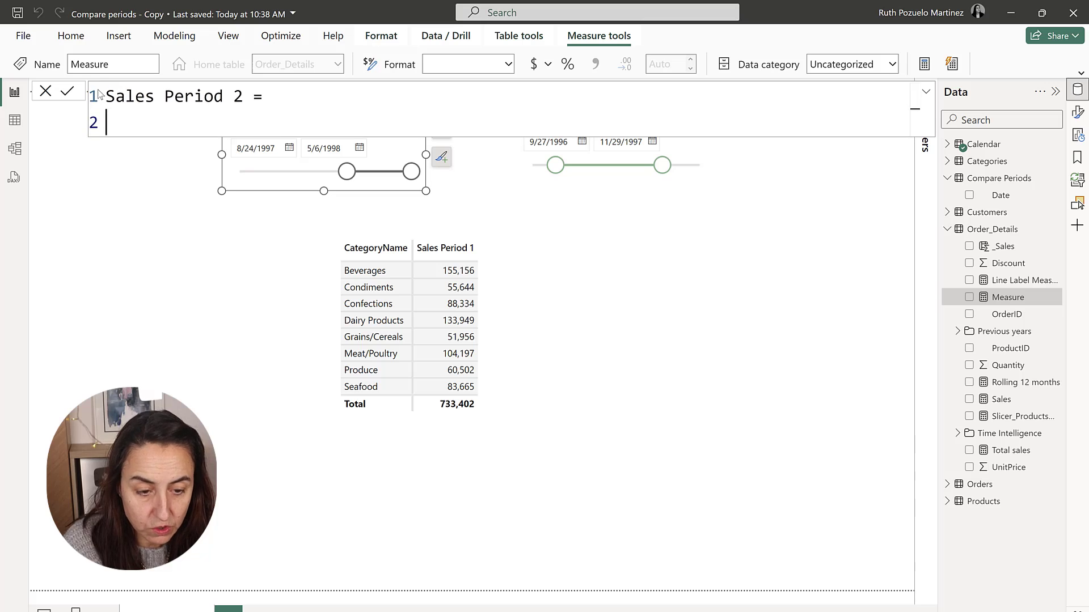
Step: Start the formula with CALCULATE([Sales], on separate lines
type("ca")
key("Tab")
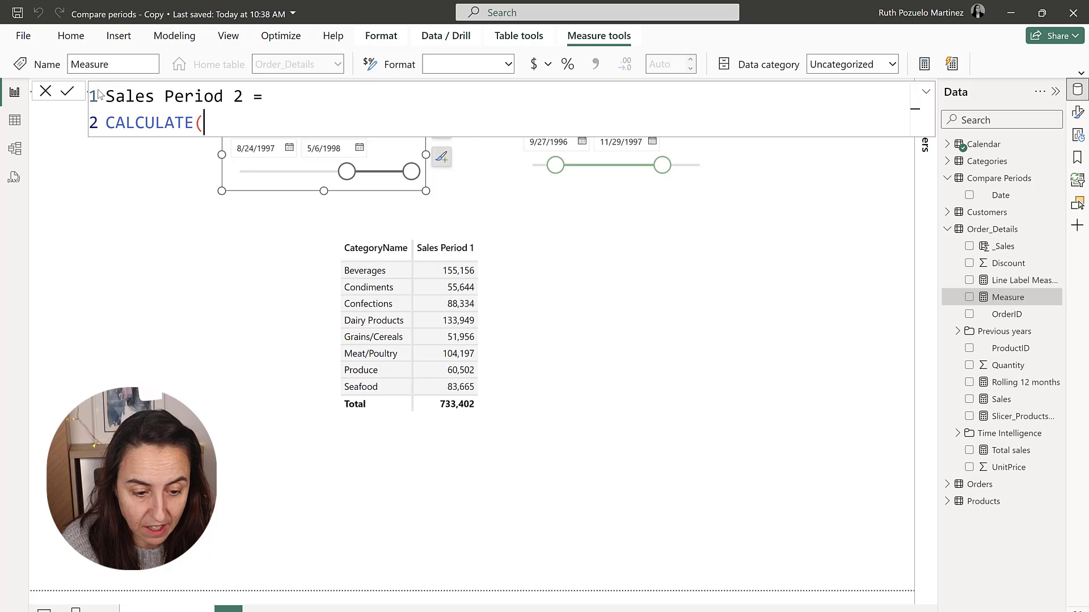
key("shift+Return")
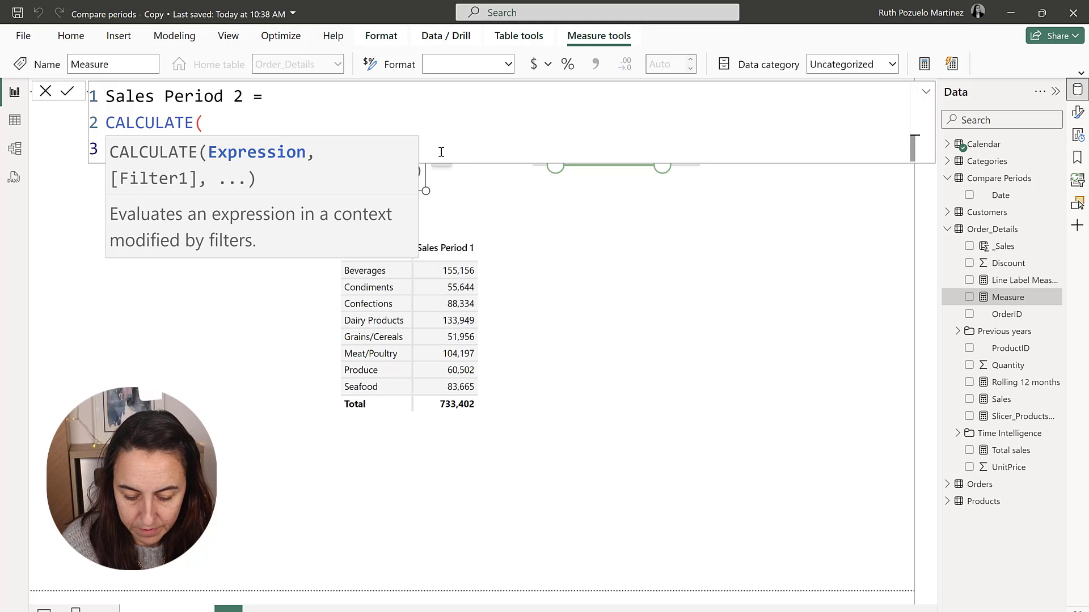
key("ctrl+space")
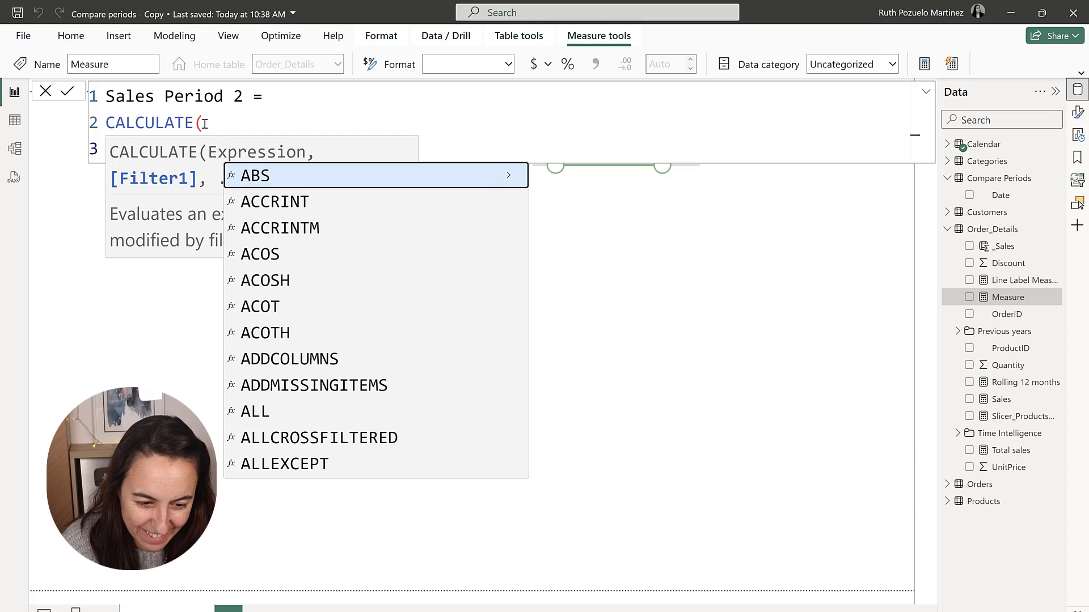
key("Escape")
key("shift+Return")
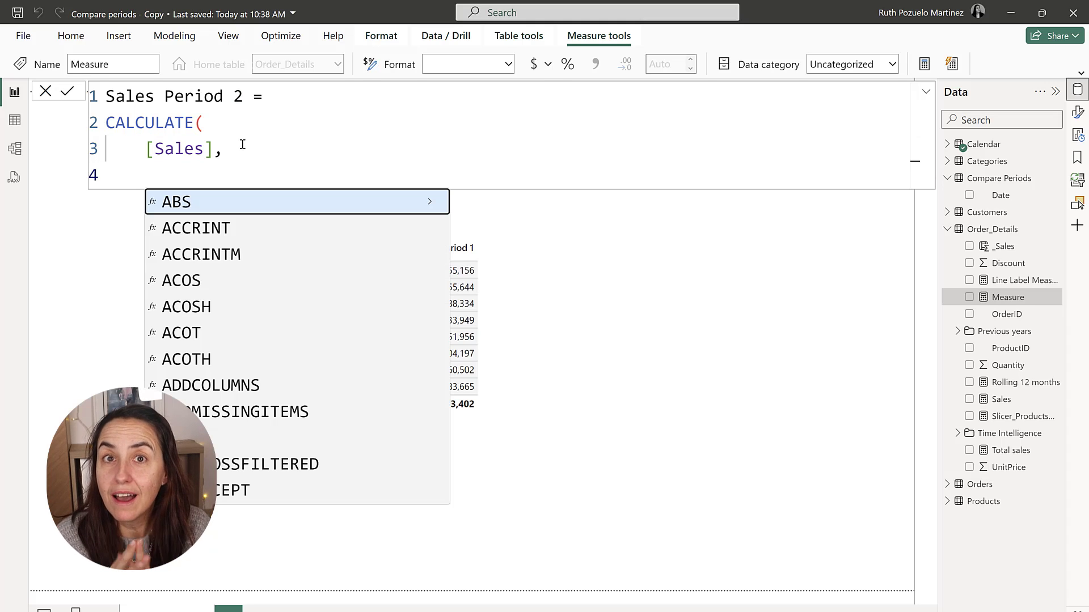
Step: Add USERELATIONSHIP(Orders[OrderDate], 'Compare Periods'[Date]) as the filter and commit the measure
type("use")
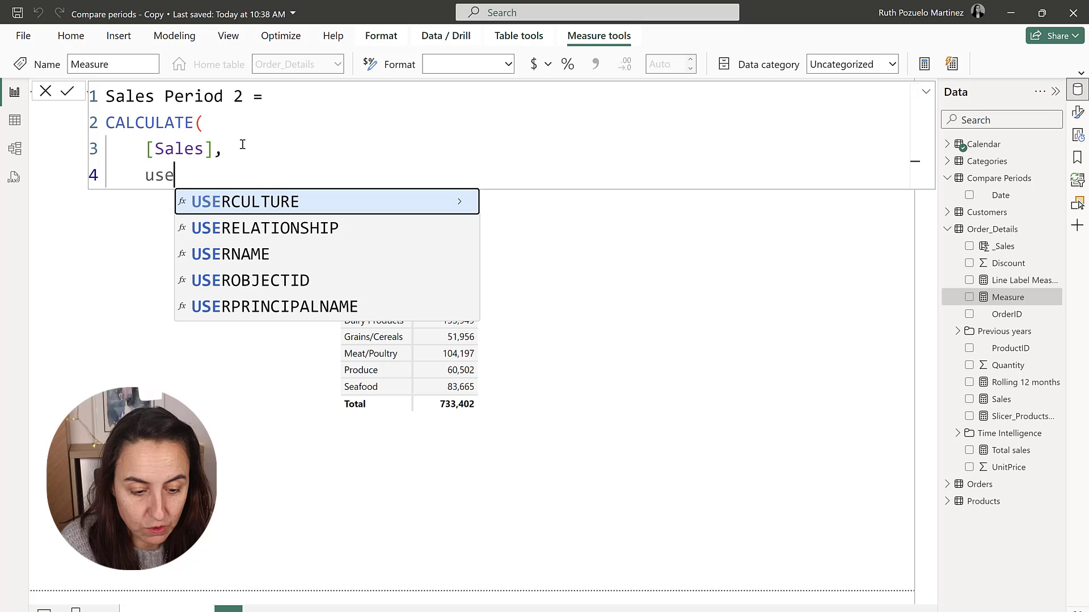
key("Down")
key("Tab")
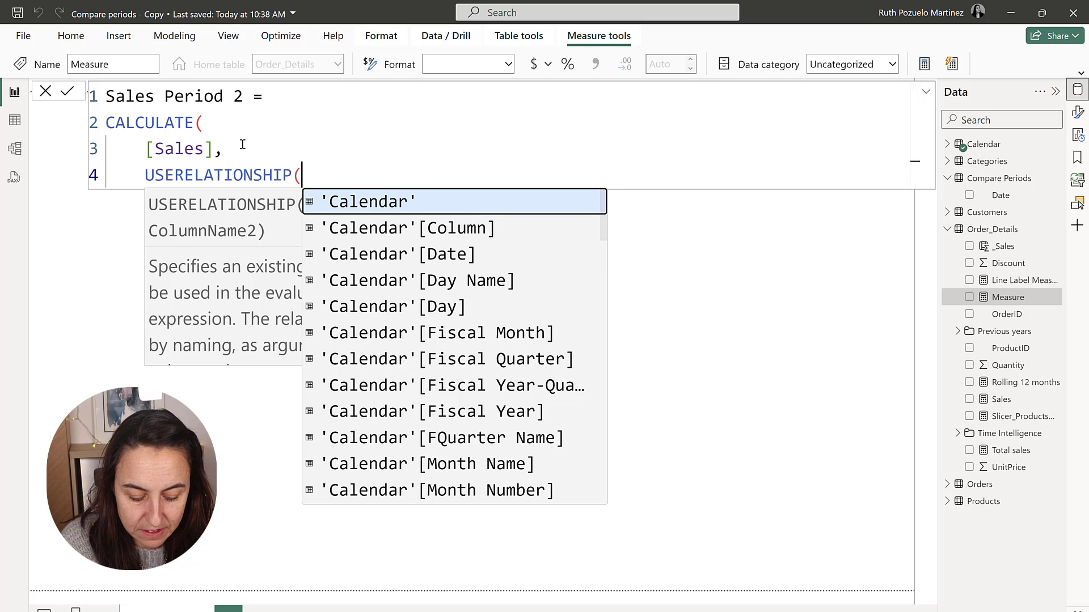
type("order")
key("Down")
key("Down")
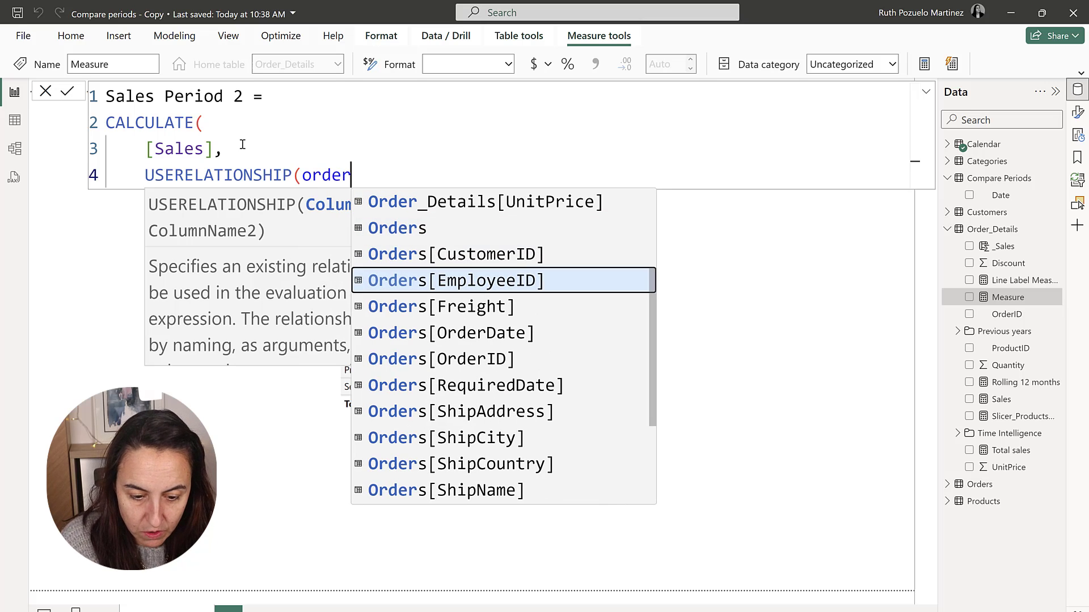
key("Down")
key("Down")
key("Tab")
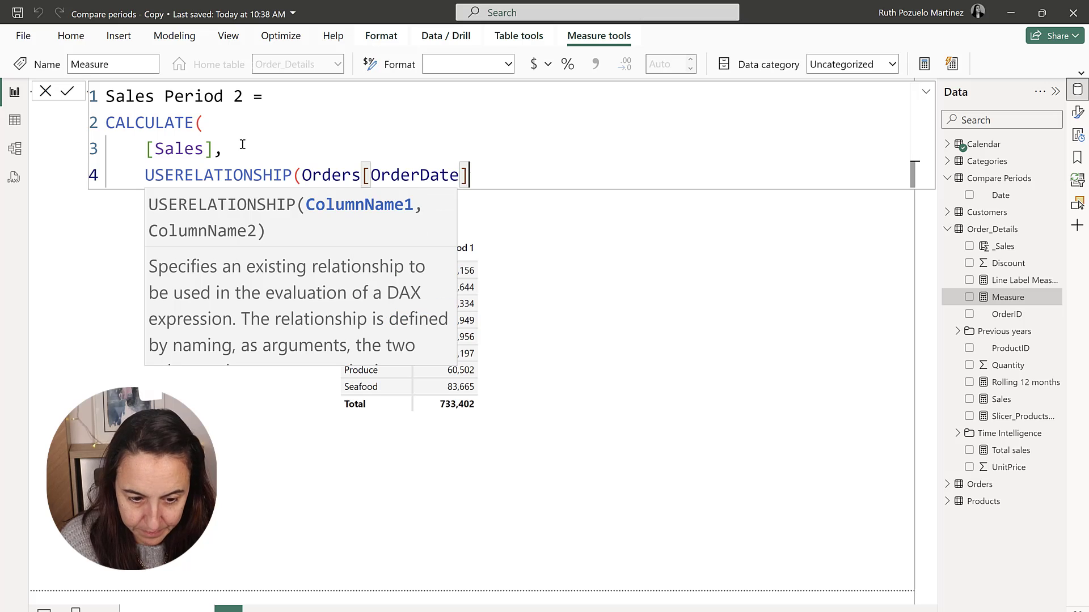
type(", com")
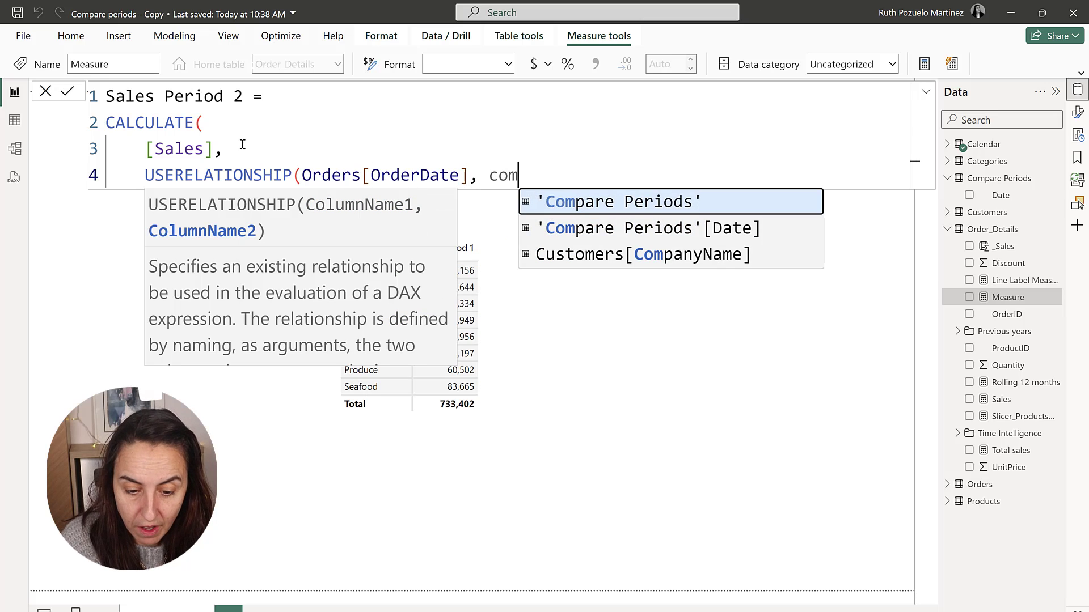
key("Down")
key("Tab")
type(")")
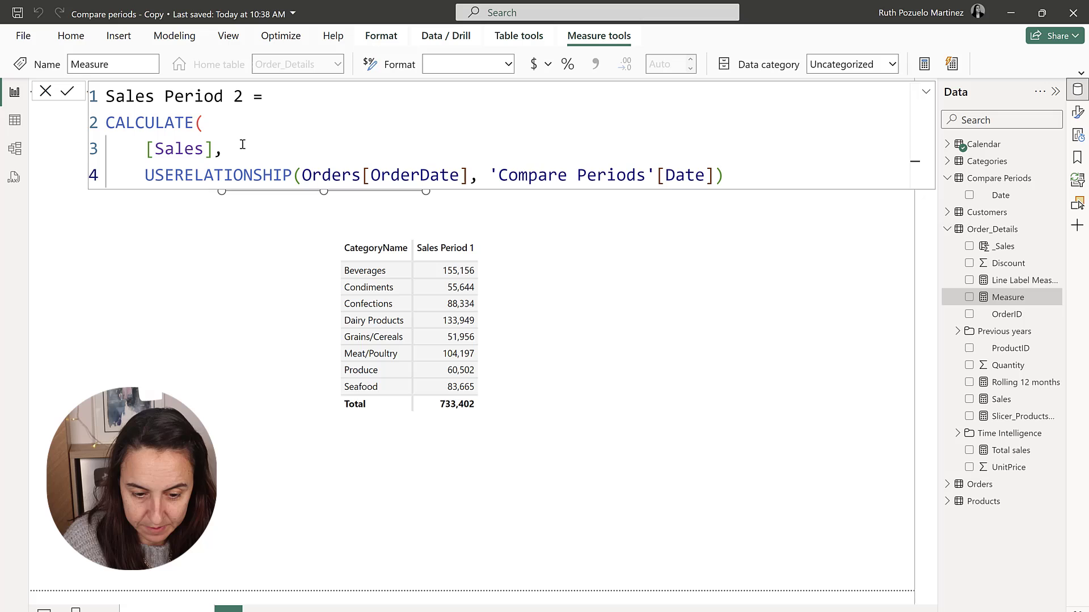
type(")")
key("Return")
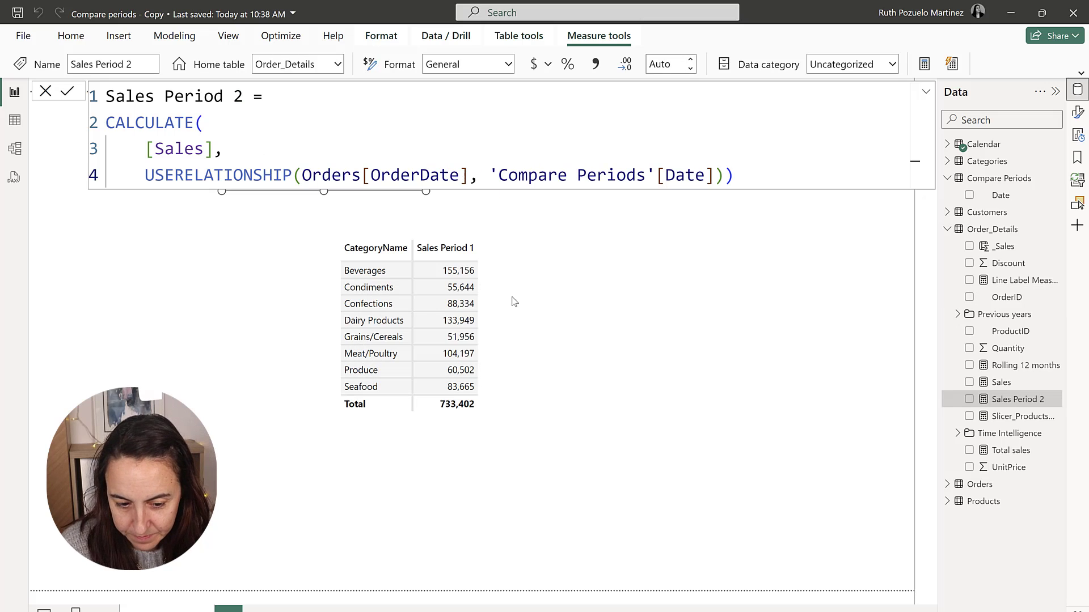
Step: Add Sales Period 2 as a column in the category table
left_click_drag(996, 400, 539, 374)
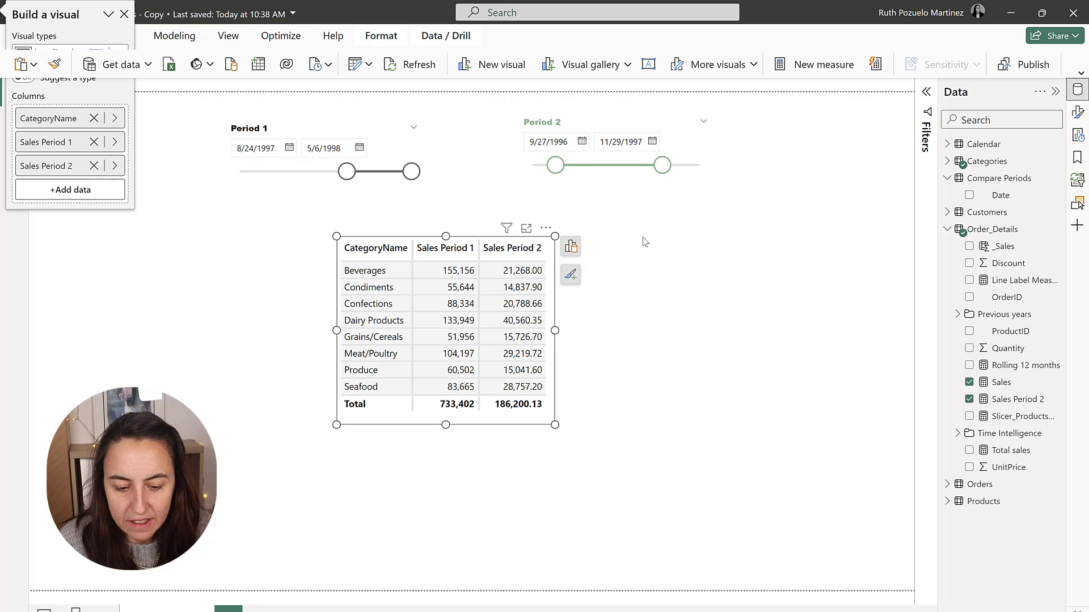
Step: Shorten the green Period 2 date range to end on 7/23/1997
left_click_drag(662, 166, 625, 171)
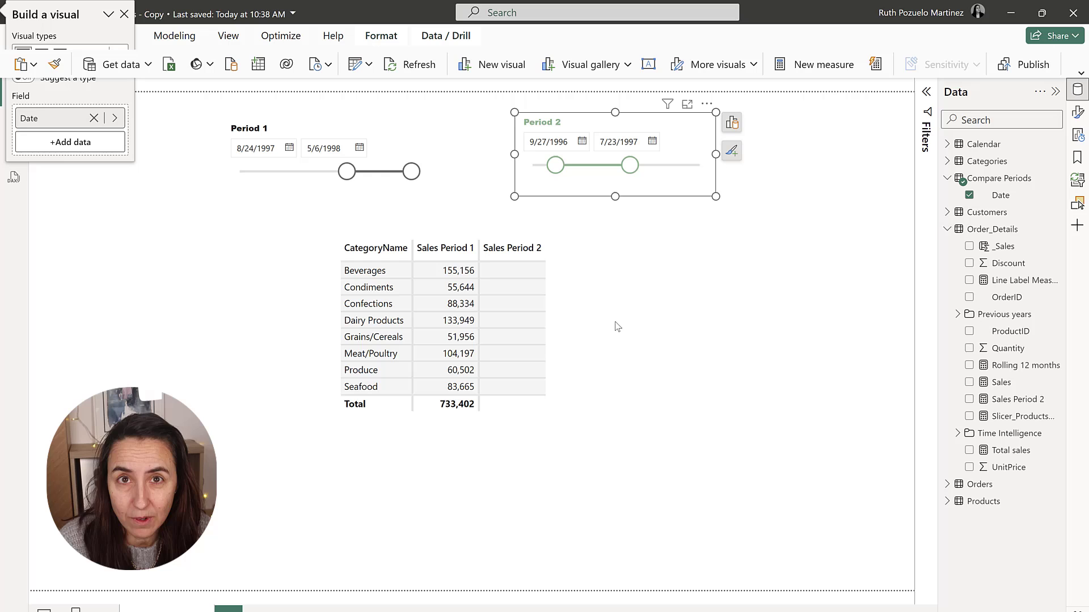
Step: Insert ALL('Calendar') after [Sales] in the Sales Period 2 formula so it totals 484,263.72
left_click(1019, 401)
left_click(272, 156)
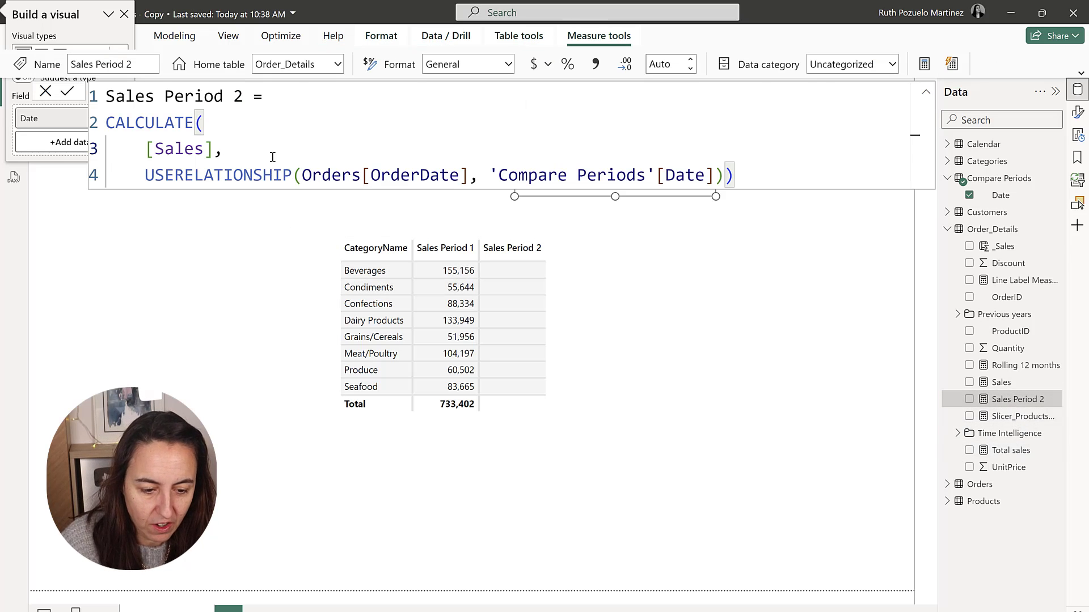
key("shift+Return")
type("ALL(")
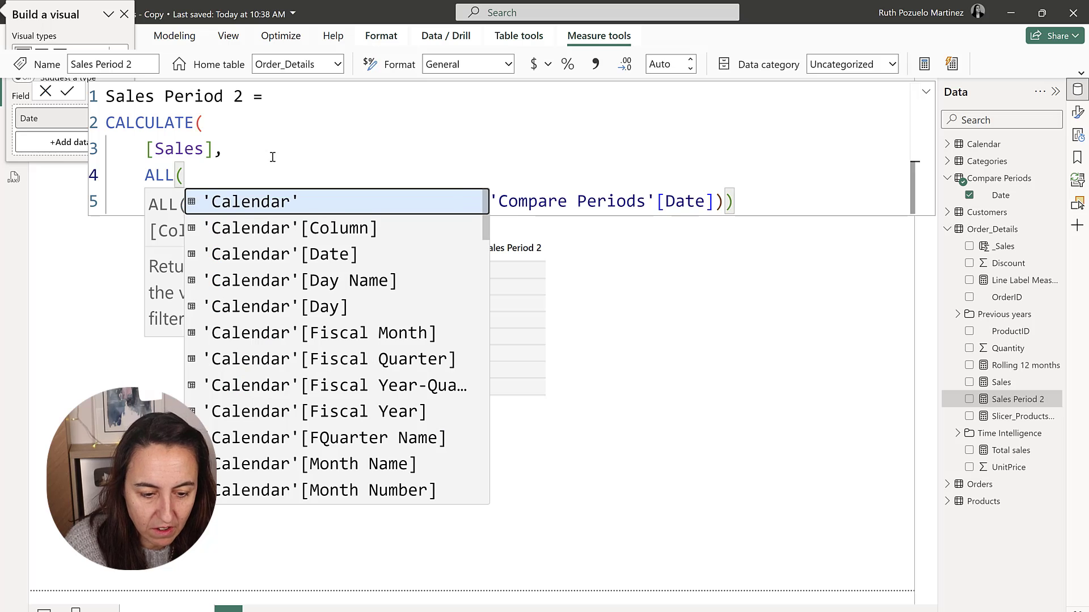
key("Tab")
type("),")
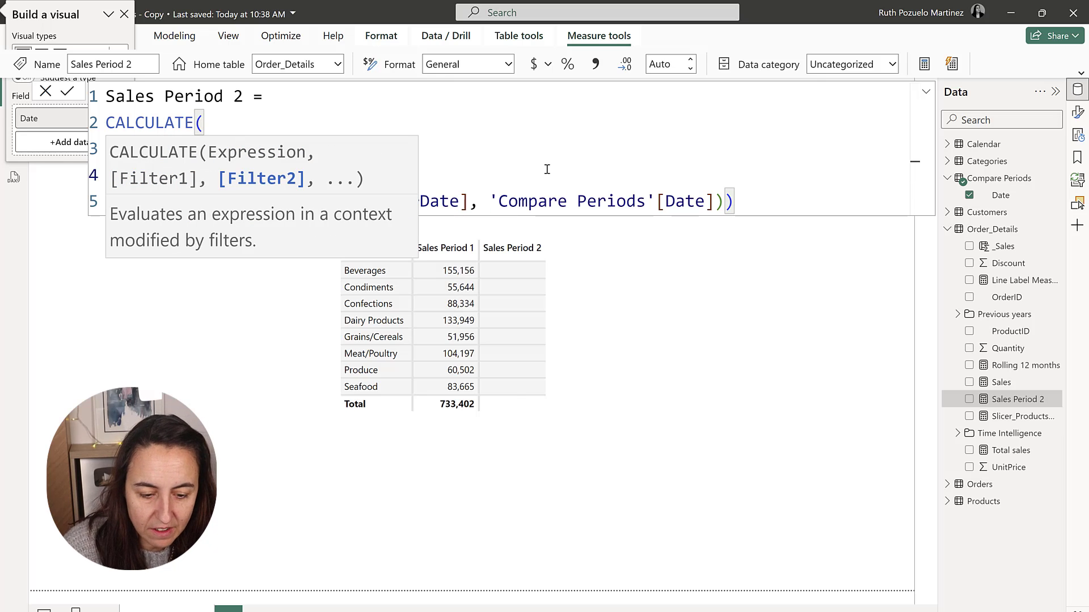
left_click(726, 335)
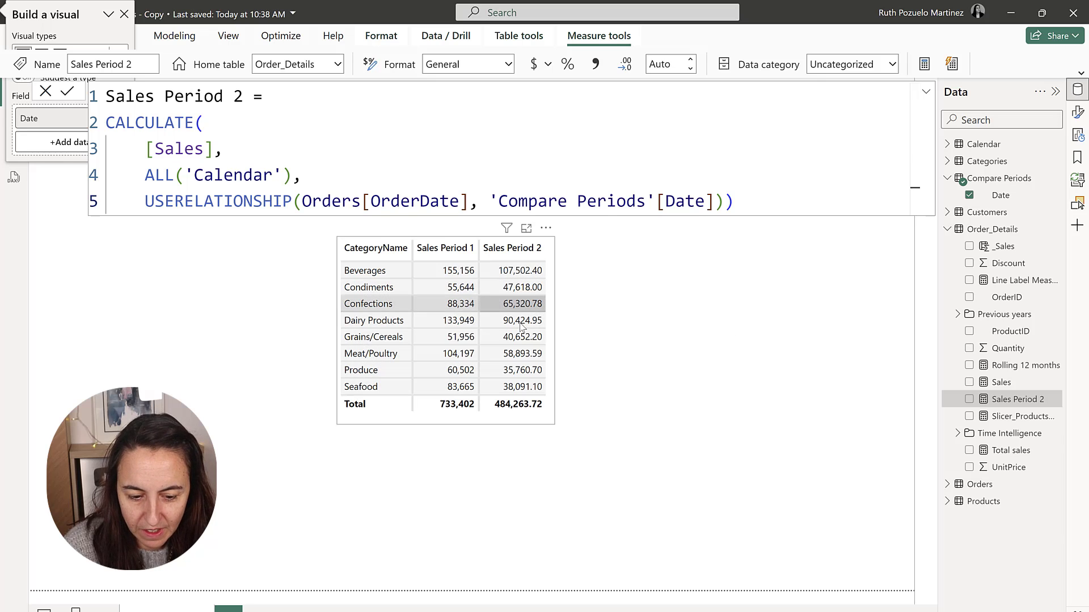
left_click(777, 396)
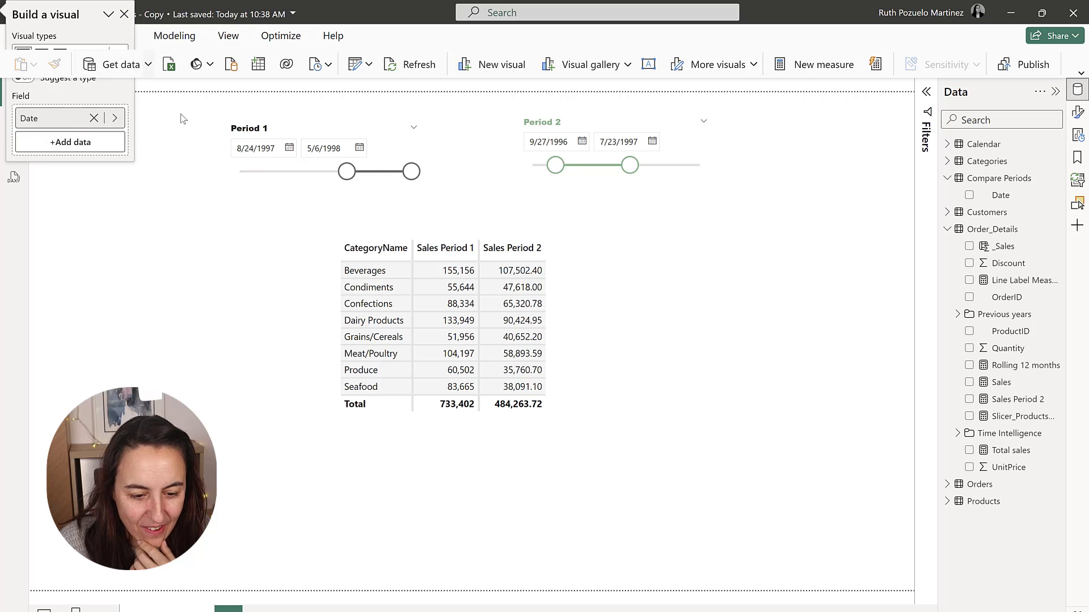
Step: Close the Build a visual pane and move the Period 1 start date later
left_click(124, 14)
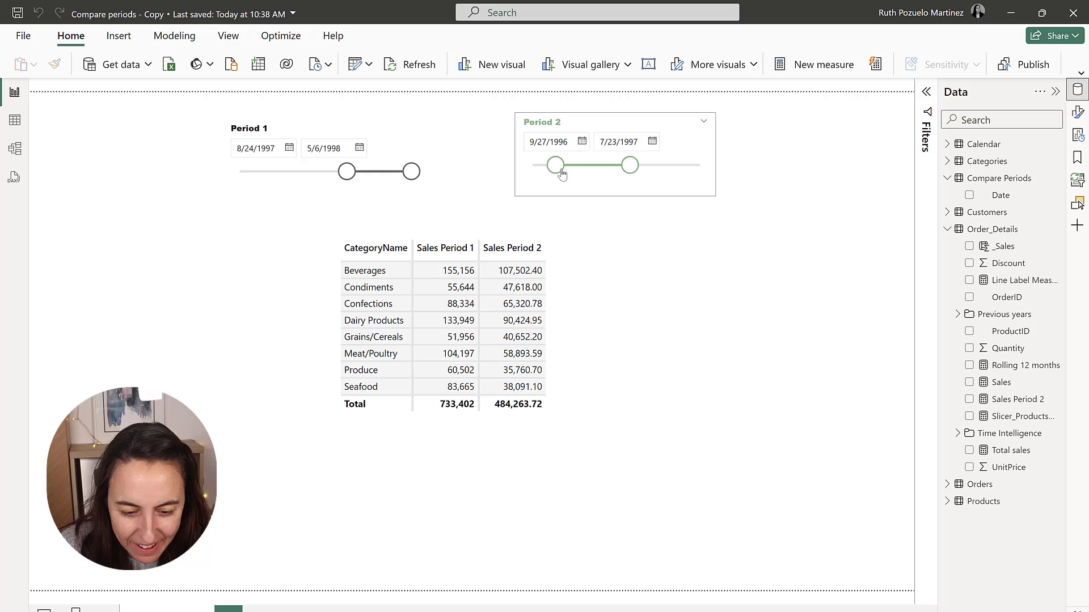
mouse_move(348, 171)
left_mouse_down()
mouse_move(328, 171)
mouse_move(372, 171)
mouse_move(348, 176)
left_mouse_up()
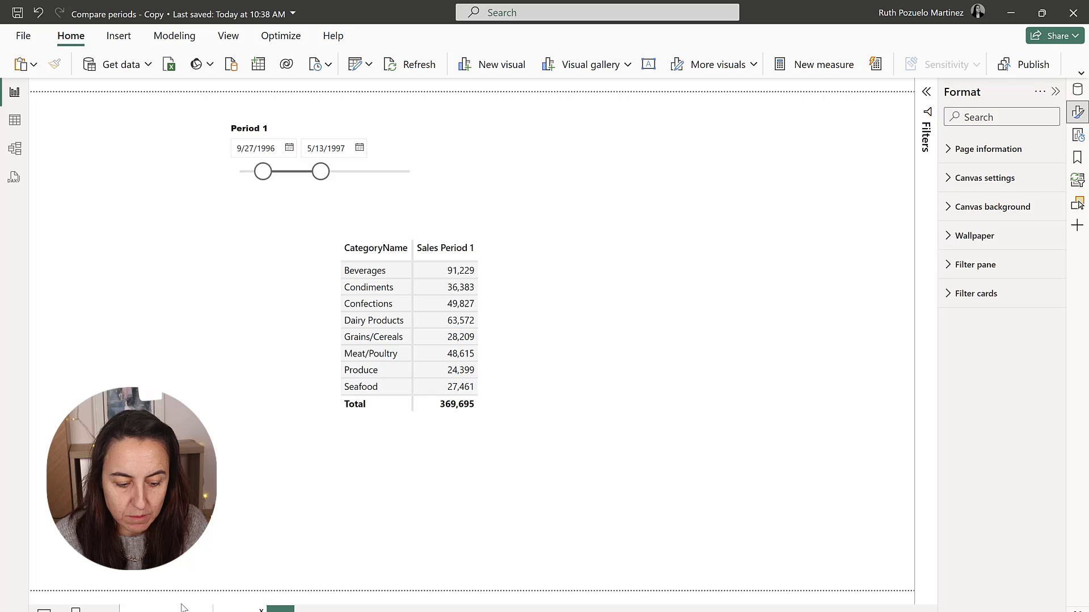
left_click(239, 610)
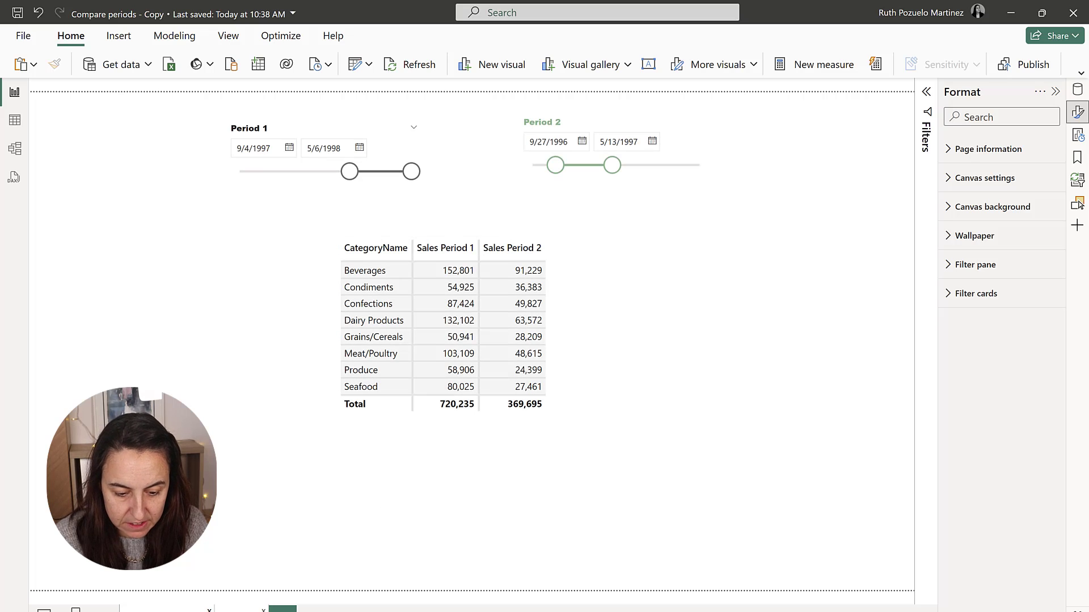
left_click(165, 610)
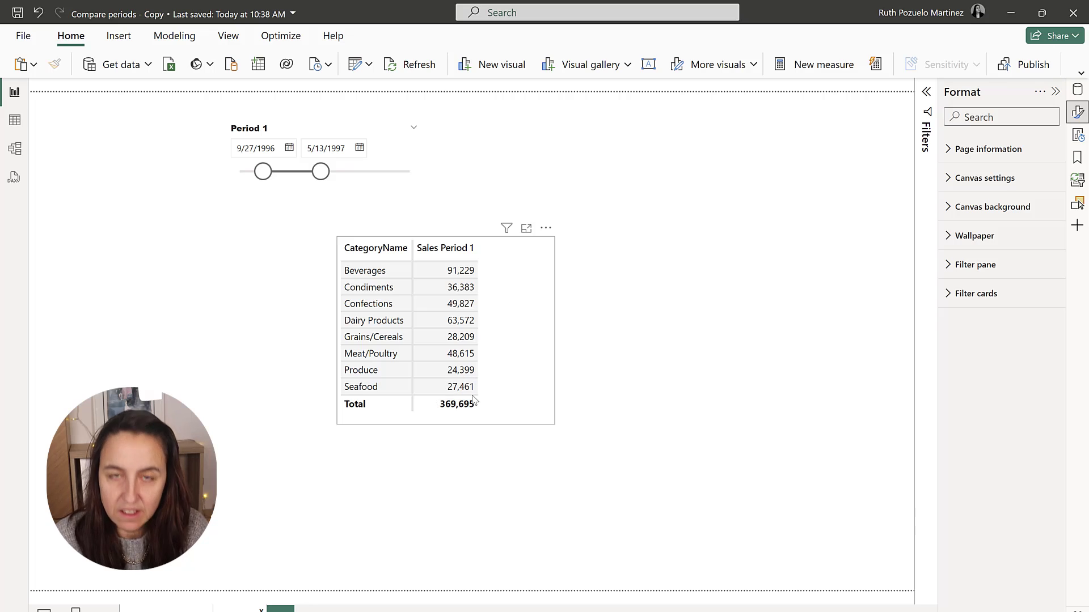